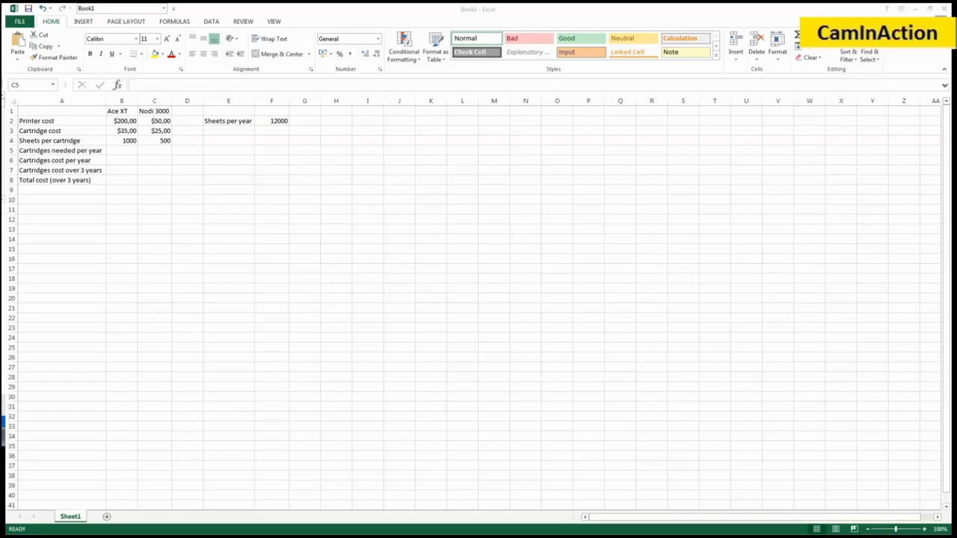
Examine the column headings naming the two printers being compared, Ace XT and Nodi 3000.
{"action": "left_click", "coordinate": [155, 179]}
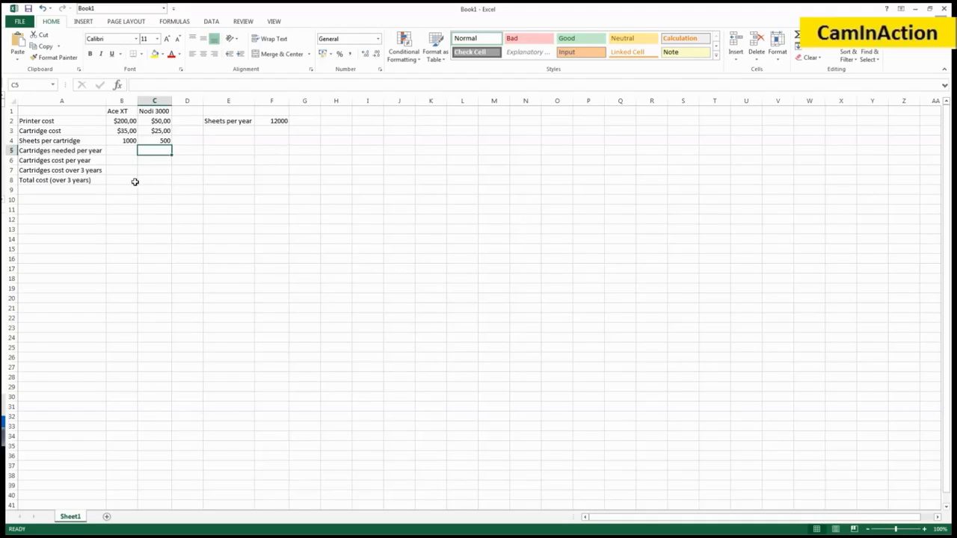
{"action": "left_click", "coordinate": [121, 112]}
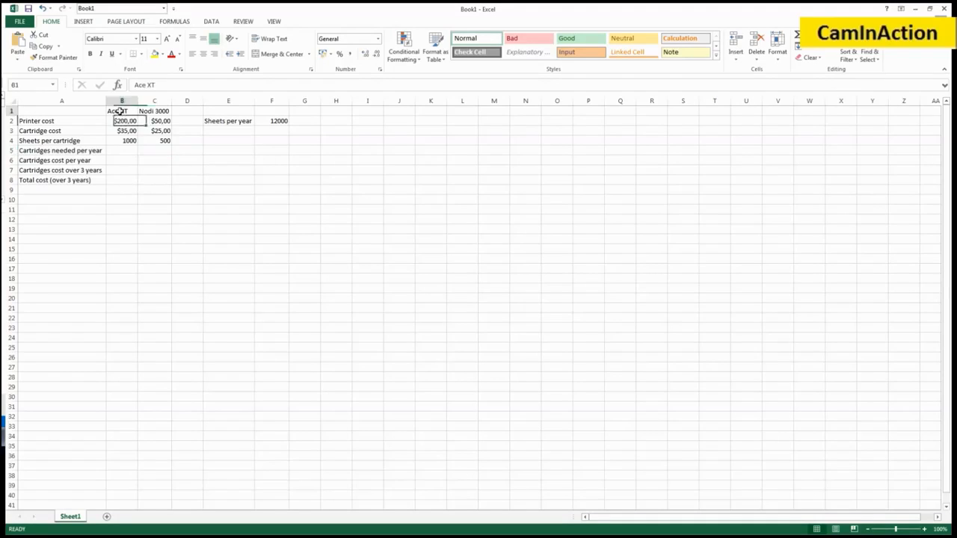
{"action": "left_click", "coordinate": [144, 112]}
{"action": "left_click", "coordinate": [124, 112]}
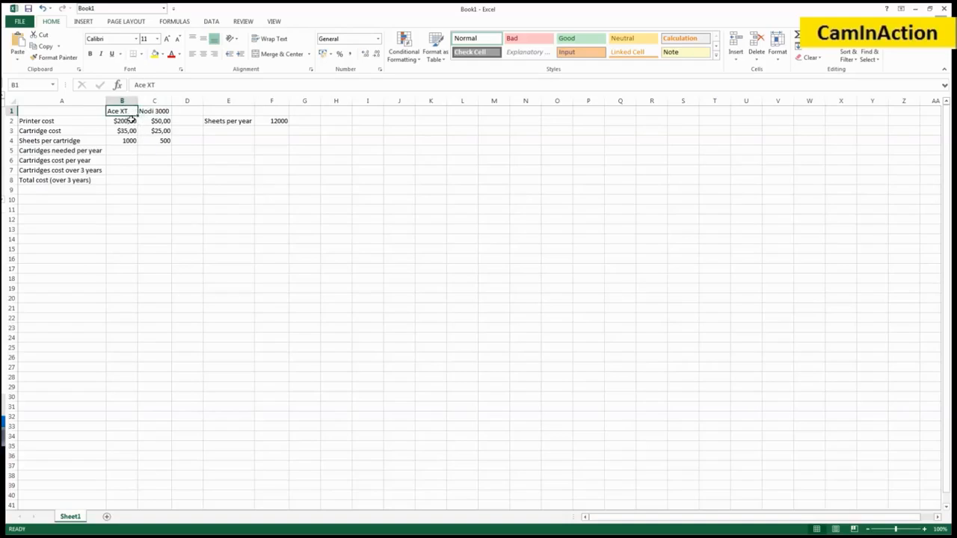
{"action": "left_click", "coordinate": [153, 111]}
{"action": "left_click", "coordinate": [130, 112]}
{"action": "left_click", "coordinate": [145, 113]}
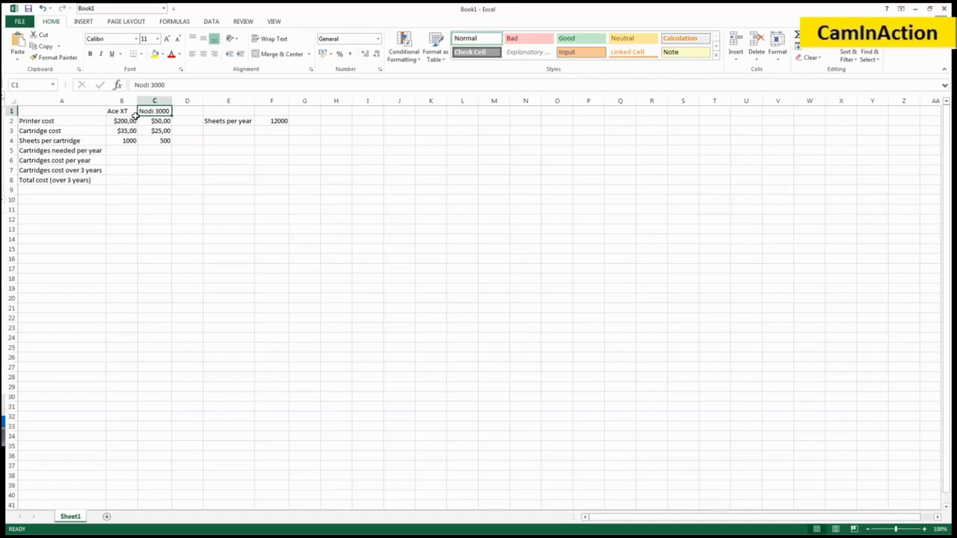
{"action": "left_click", "coordinate": [132, 111]}
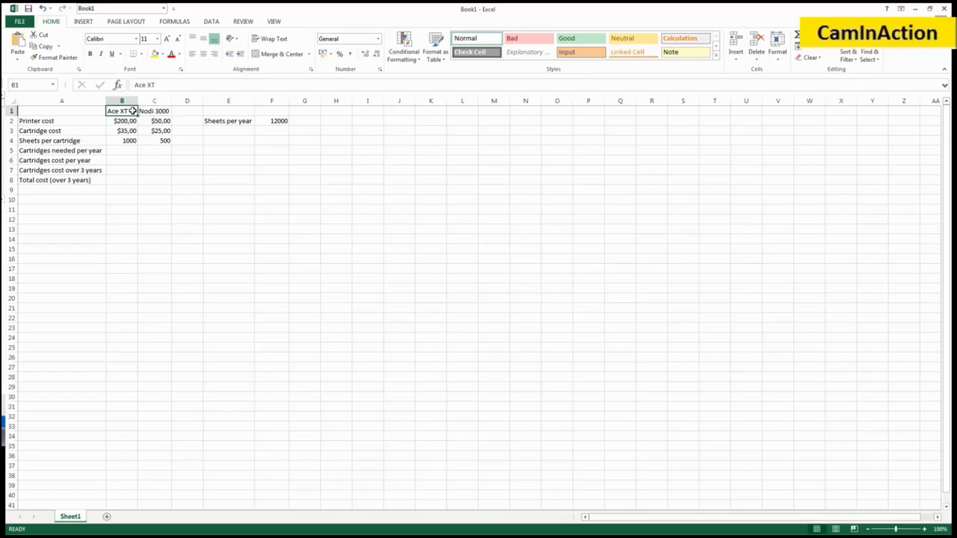
{"action": "left_click", "coordinate": [150, 111]}
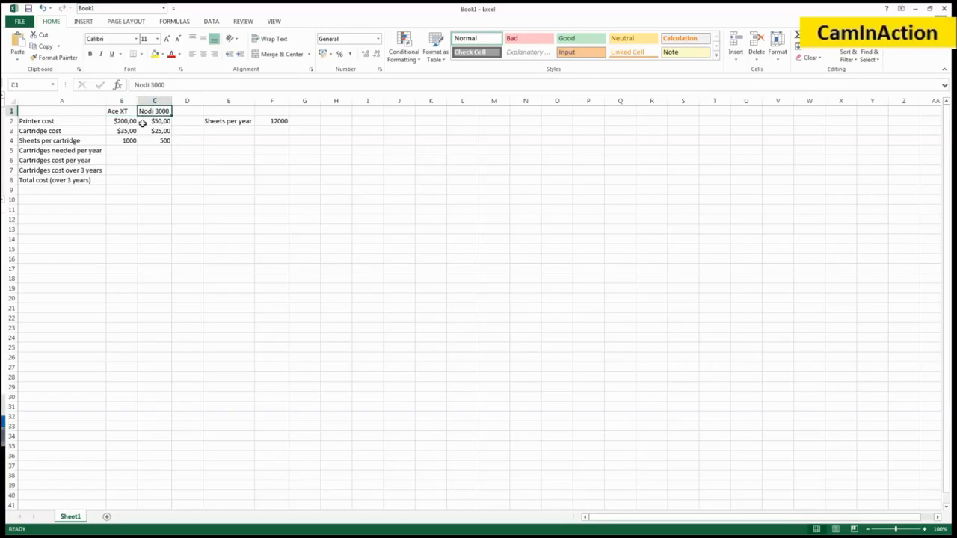
Review the printer cost, cartridge cost and sheets per cartridge rows for both printers.
{"action": "left_click", "coordinate": [80, 121]}
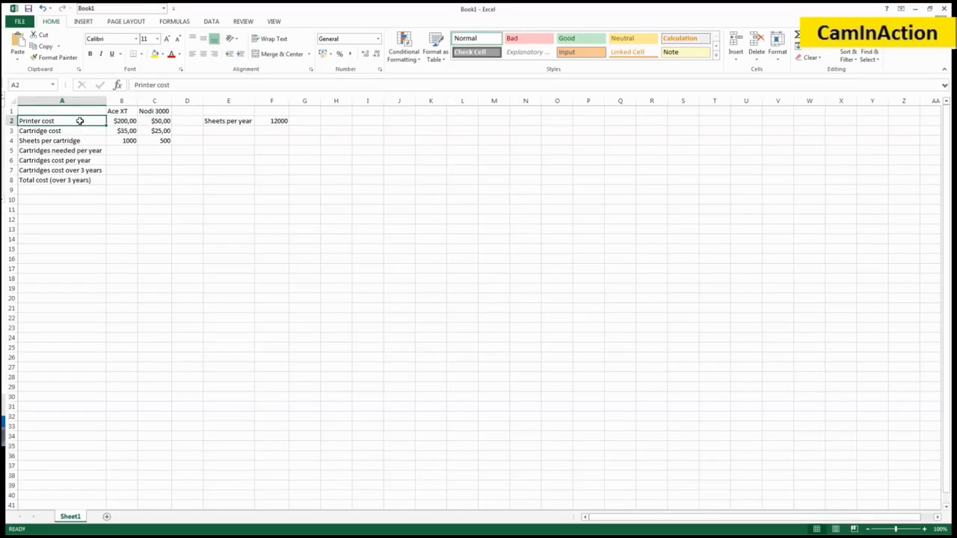
{"action": "left_click", "coordinate": [120, 121]}
{"action": "left_click", "coordinate": [152, 121]}
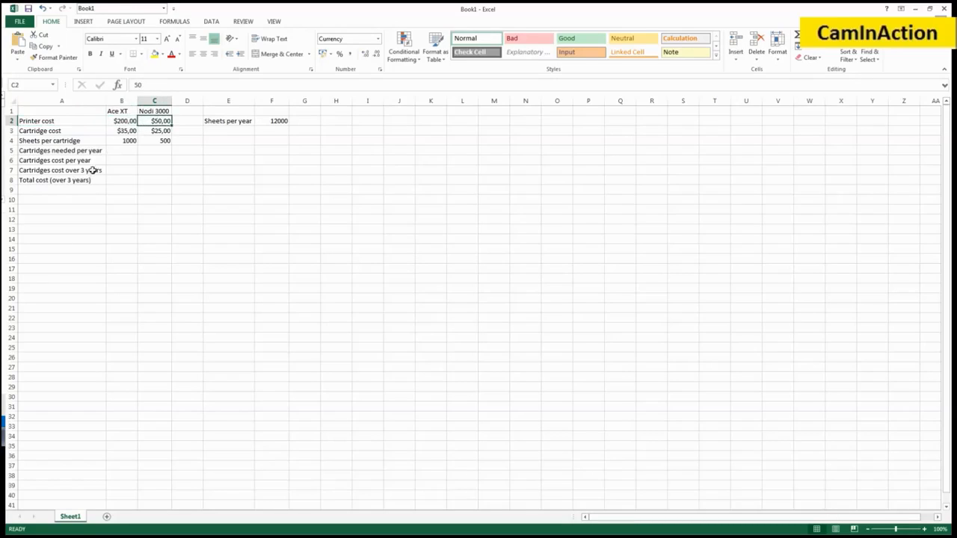
{"action": "left_click", "coordinate": [49, 132]}
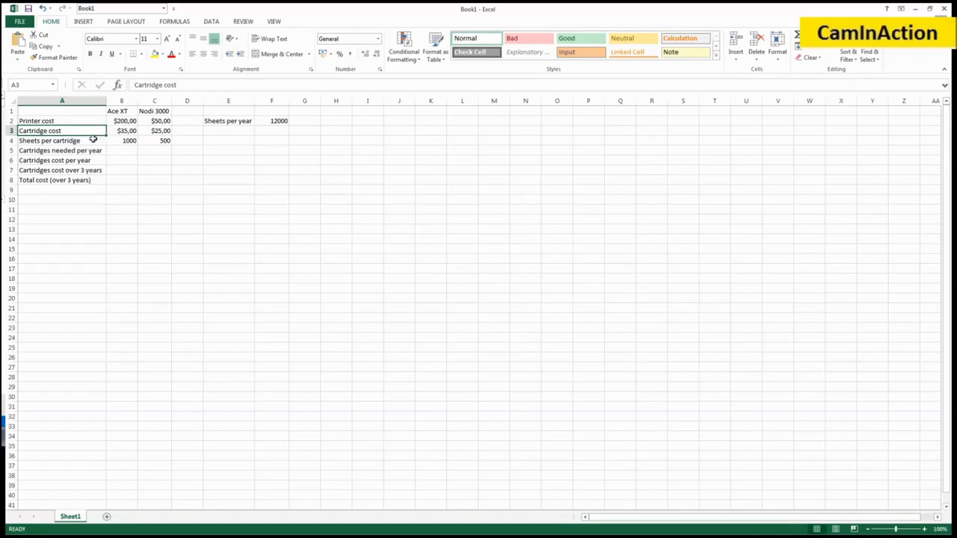
{"action": "left_click_drag", "start_coordinate": [124, 132], "coordinate": [158, 132]}
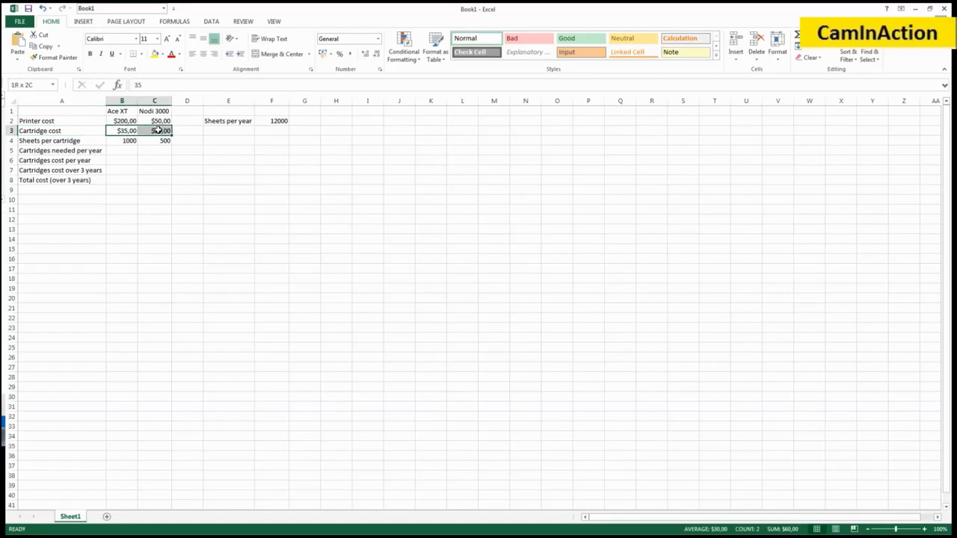
{"action": "left_click", "coordinate": [46, 142]}
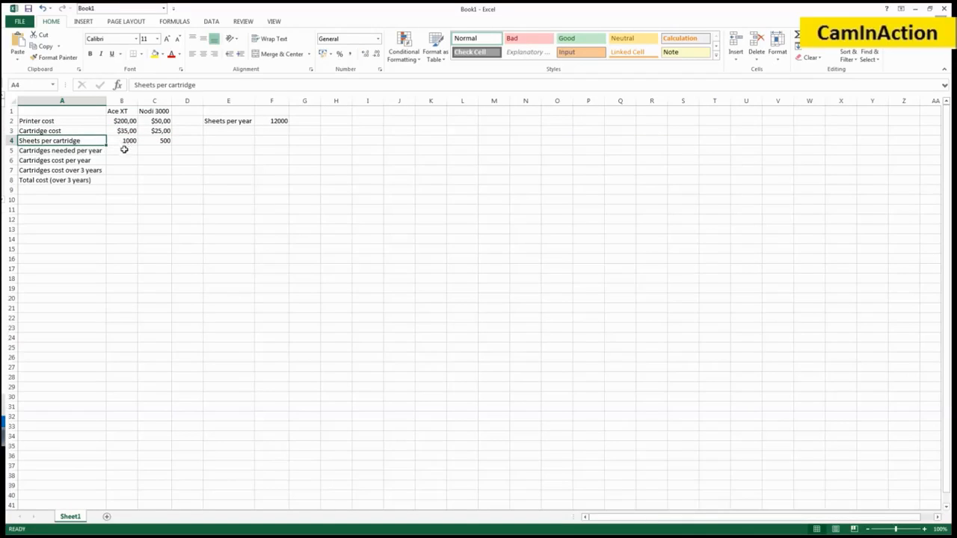
{"action": "left_click_drag", "start_coordinate": [126, 141], "coordinate": [154, 141]}
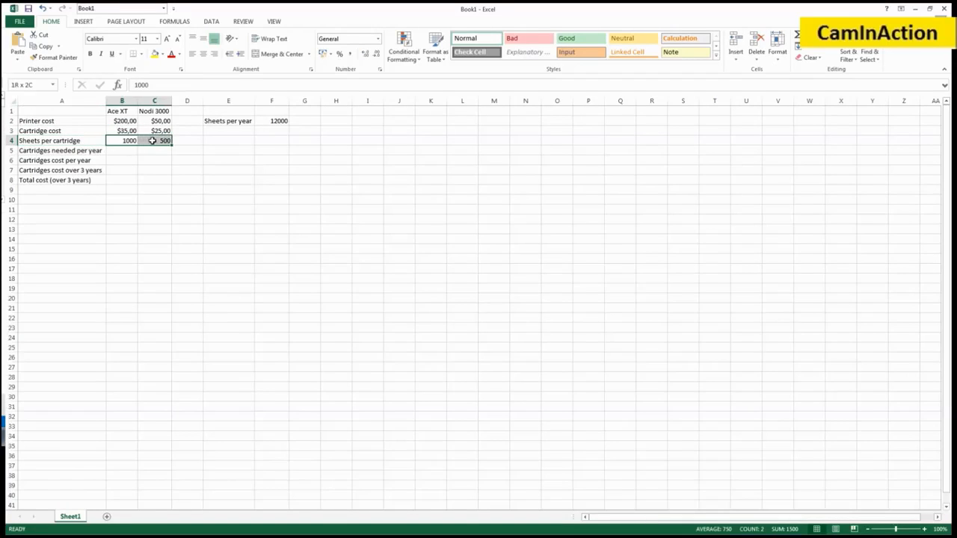
Review the sheets per year assumption in E2:F2 together with the block of known printer data in A2:C4.
{"action": "left_click", "coordinate": [224, 123]}
{"action": "left_click", "coordinate": [272, 120]}
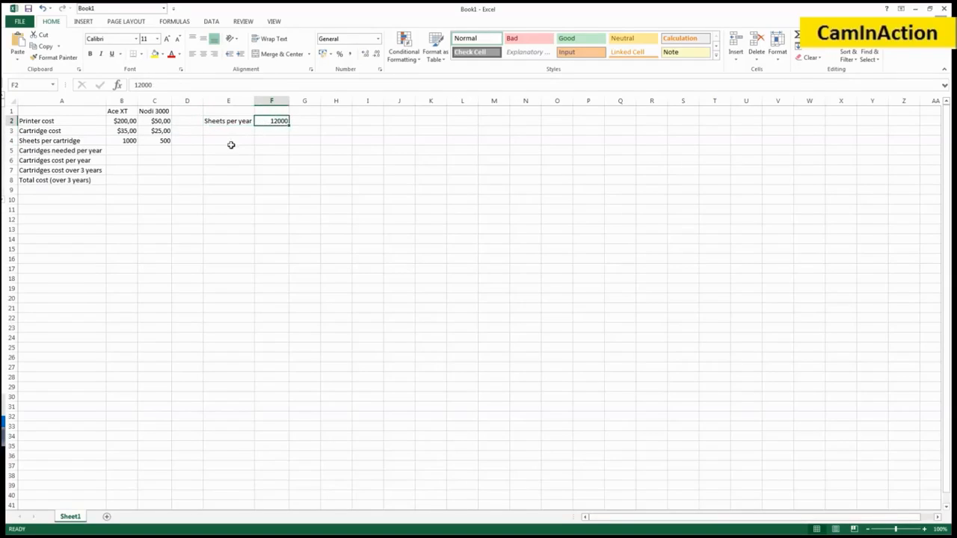
{"action": "left_click", "coordinate": [251, 129]}
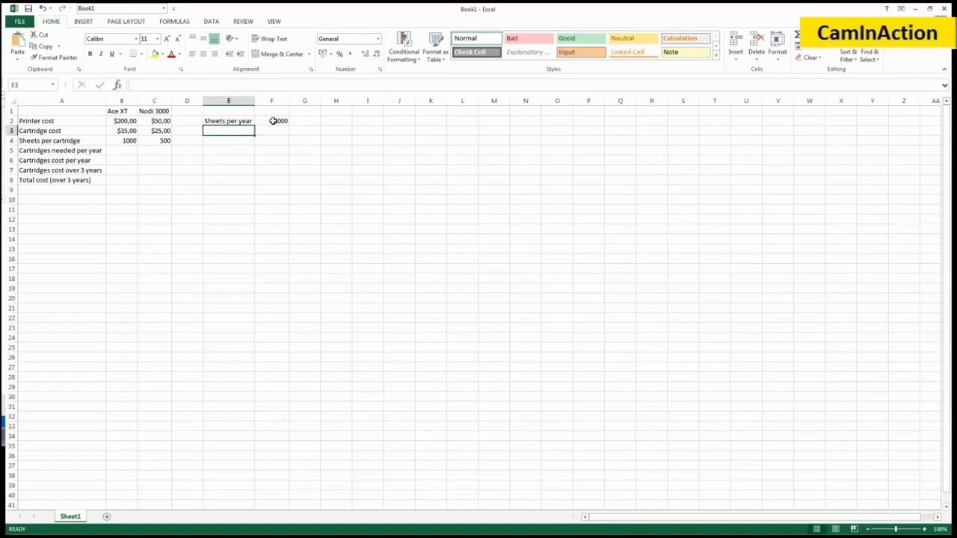
{"action": "left_click", "coordinate": [273, 121]}
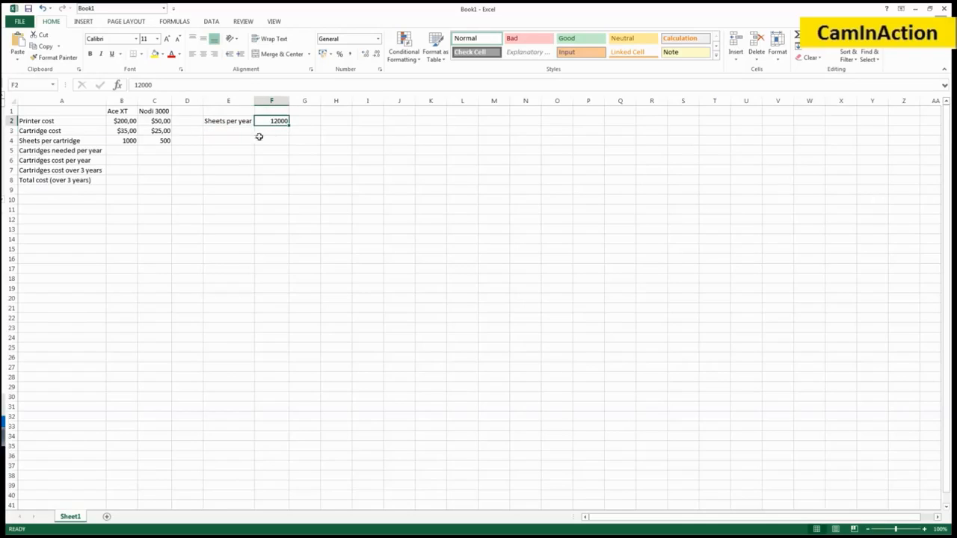
{"action": "left_click", "coordinate": [218, 121]}
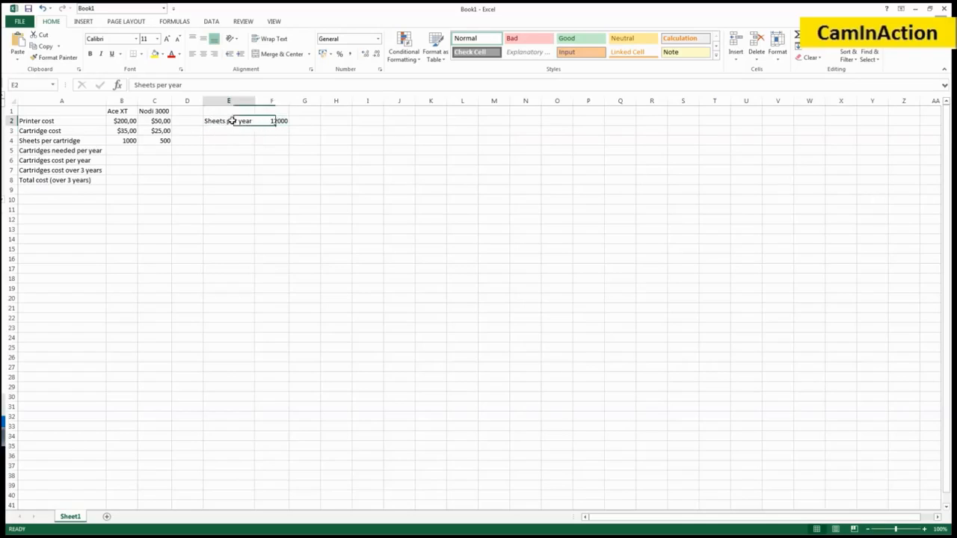
{"action": "left_click", "coordinate": [274, 120]}
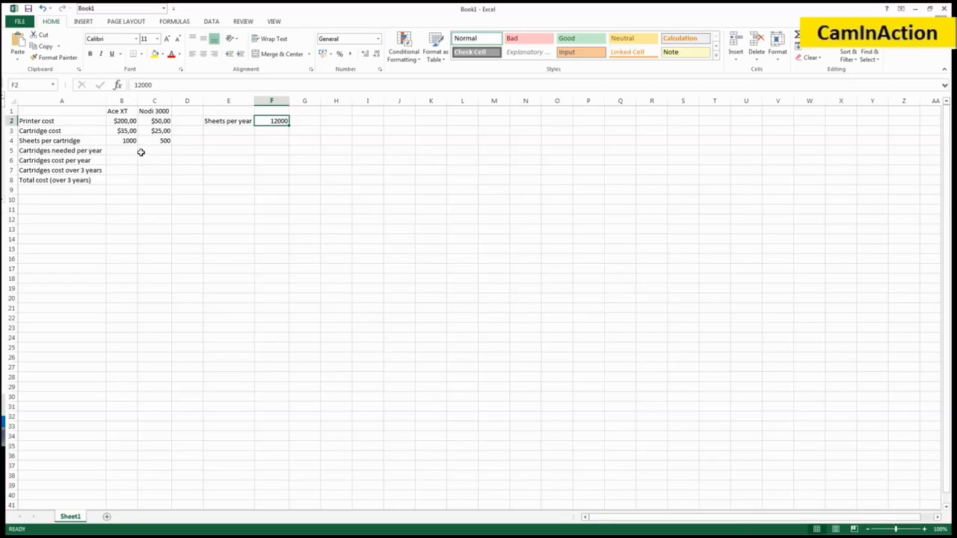
{"action": "left_click_drag", "start_coordinate": [127, 124], "coordinate": [154, 142]}
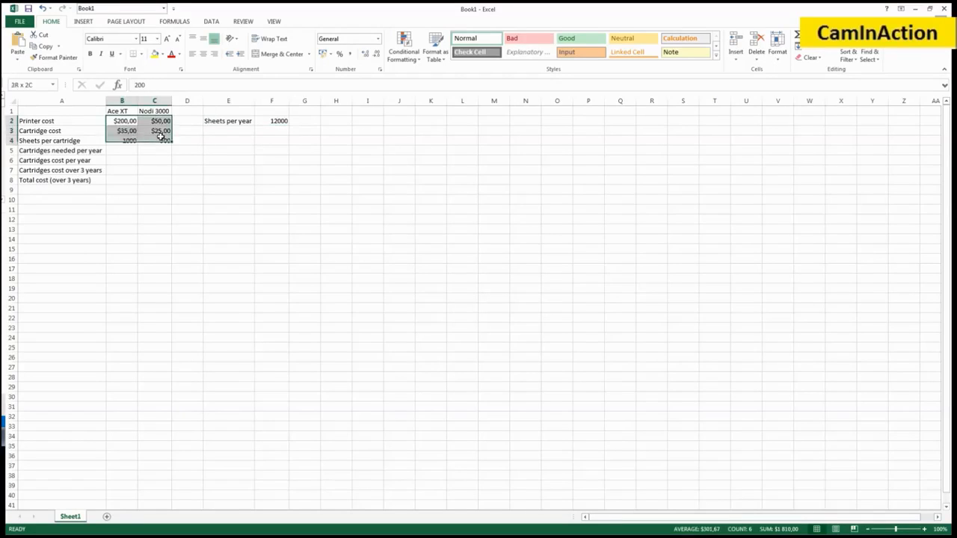
{"action": "left_click", "coordinate": [83, 124]}
{"action": "left_click_drag", "start_coordinate": [83, 124], "coordinate": [153, 142]}
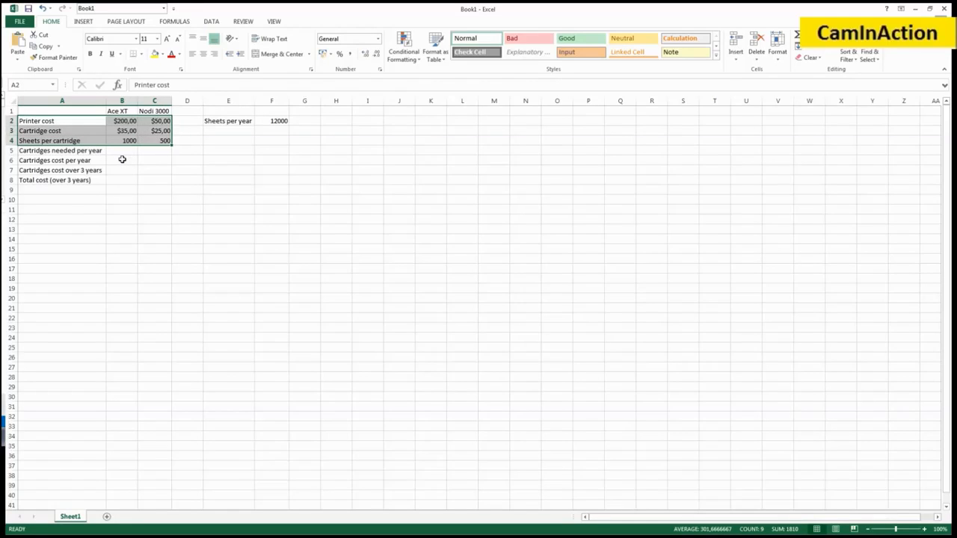
Examine the rows still lacking formulas, from cartridges needed per year to total cost over 3 years.
{"action": "left_click", "coordinate": [121, 159]}
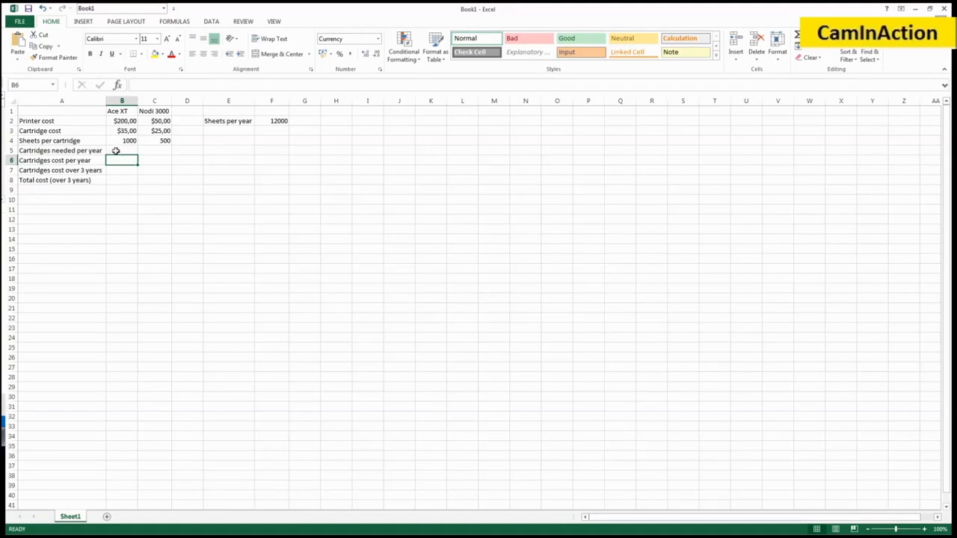
{"action": "left_click_drag", "start_coordinate": [78, 151], "coordinate": [149, 151]}
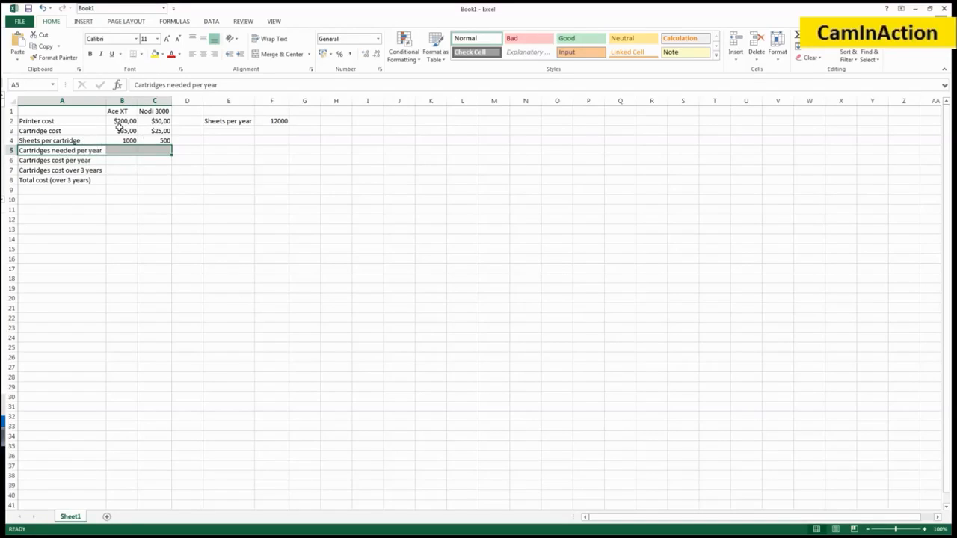
{"action": "left_click", "coordinate": [49, 161]}
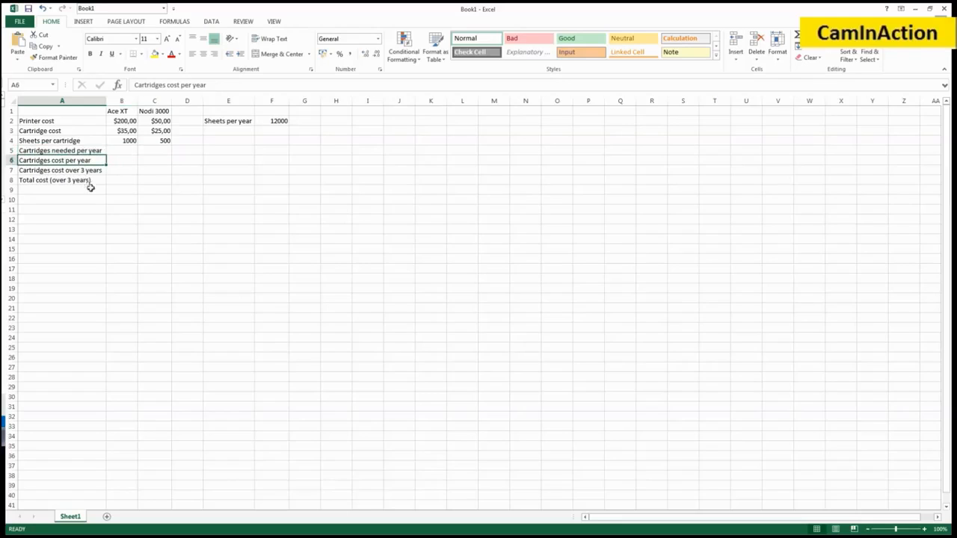
{"action": "left_click_drag", "start_coordinate": [124, 162], "coordinate": [154, 148]}
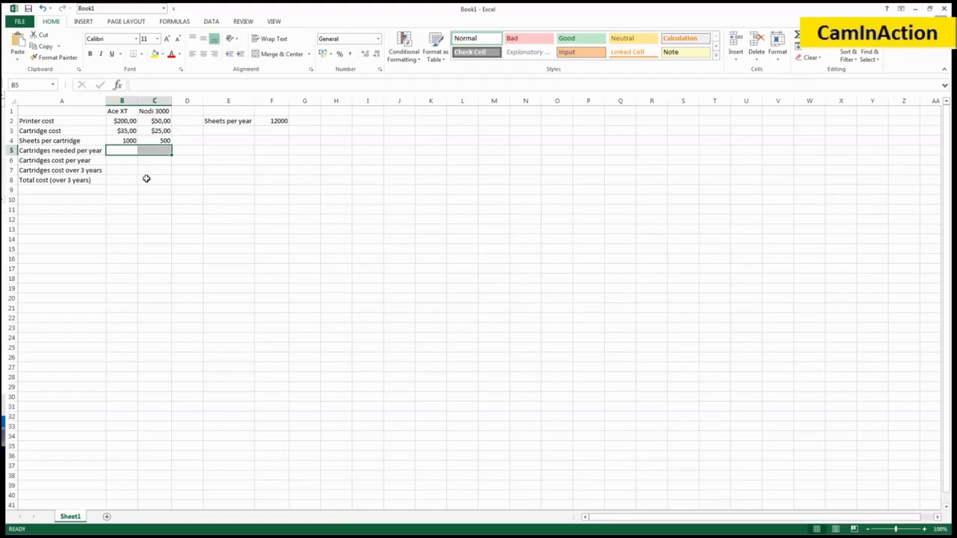
{"action": "left_click", "coordinate": [77, 162]}
{"action": "left_click", "coordinate": [82, 171]}
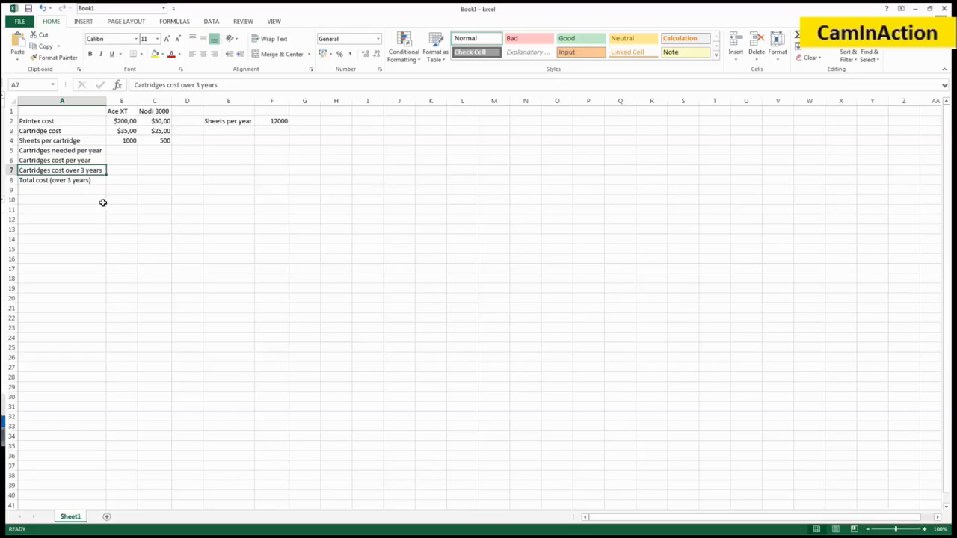
{"action": "left_click_drag", "start_coordinate": [84, 183], "coordinate": [153, 180]}
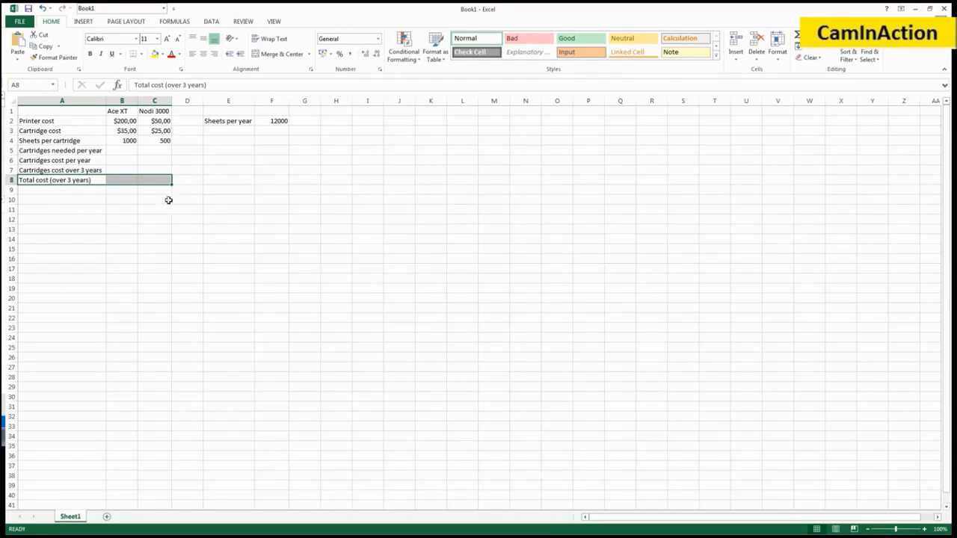
Calculate the Ace XT's cartridges needed per year in B5 with the formula =$F$2/B4.
{"action": "left_click", "coordinate": [123, 152]}
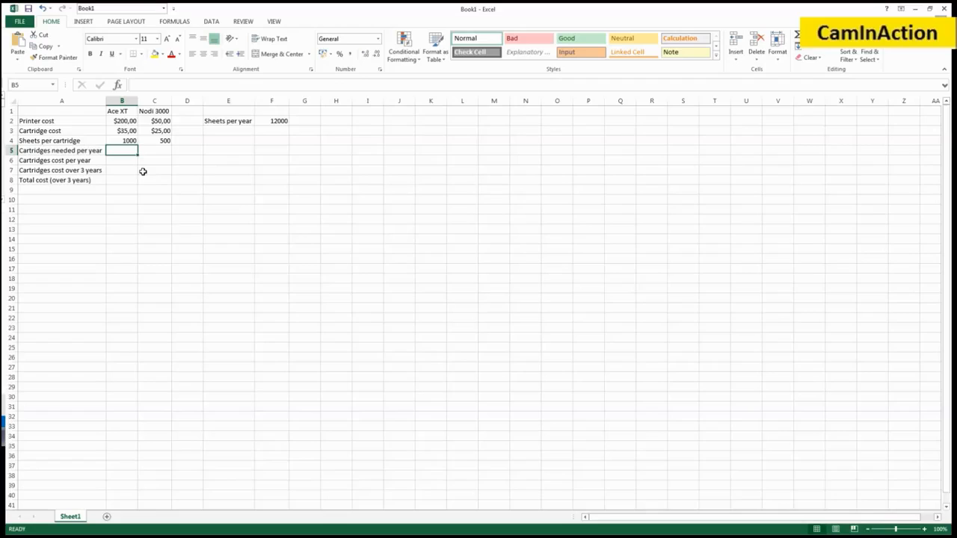
{"action": "type", "text": "="}
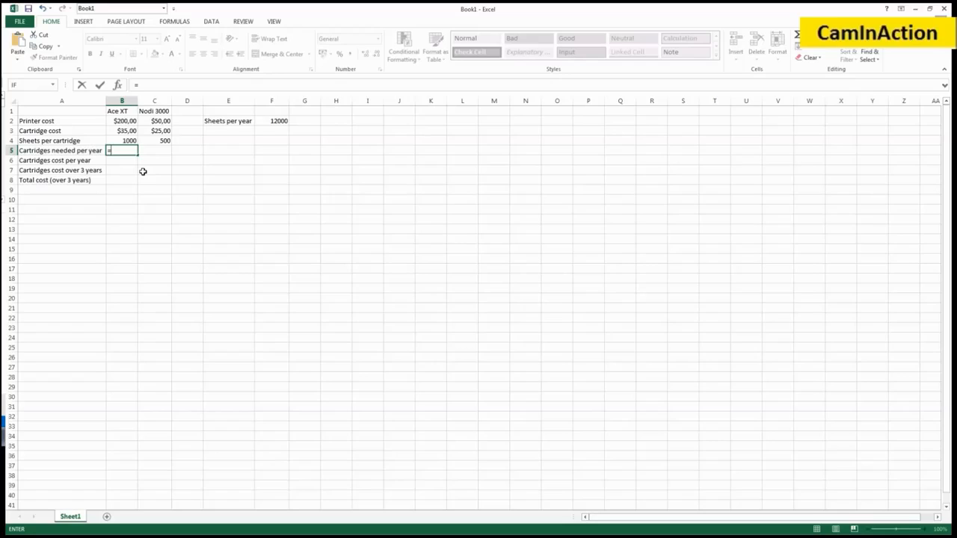
{"action": "type", "text": "$"}
{"action": "type", "text": "F$2"}
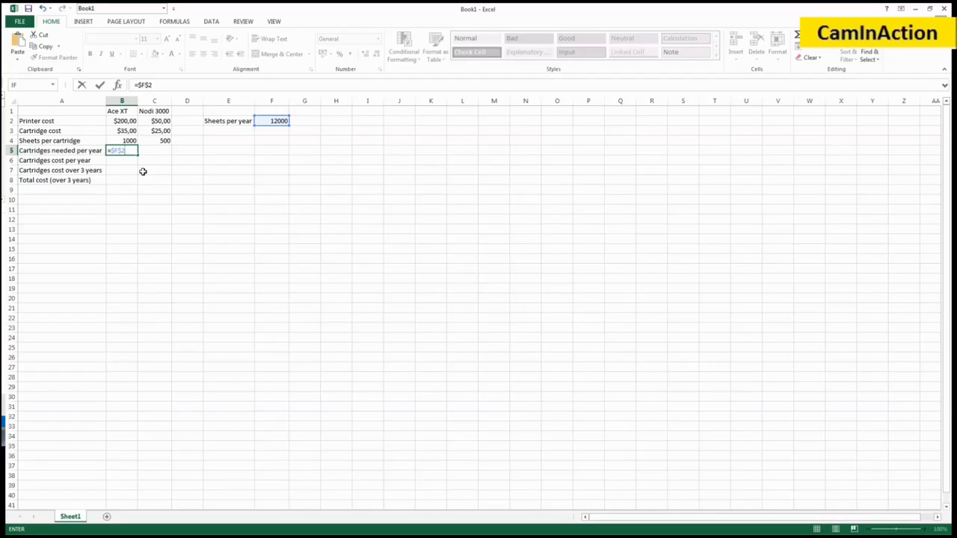
{"action": "type", "text": "/B4"}
{"action": "key", "text": "Return"}
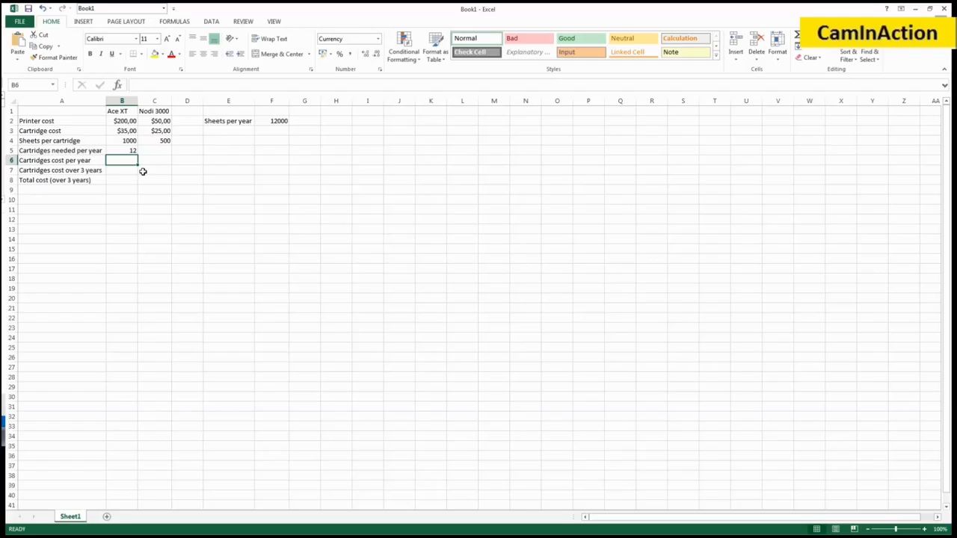
Try to enter the formula =$F#2/C4 in C5 for the Nodi 3000's cartridges needed per year.
{"action": "key", "text": "Up"}
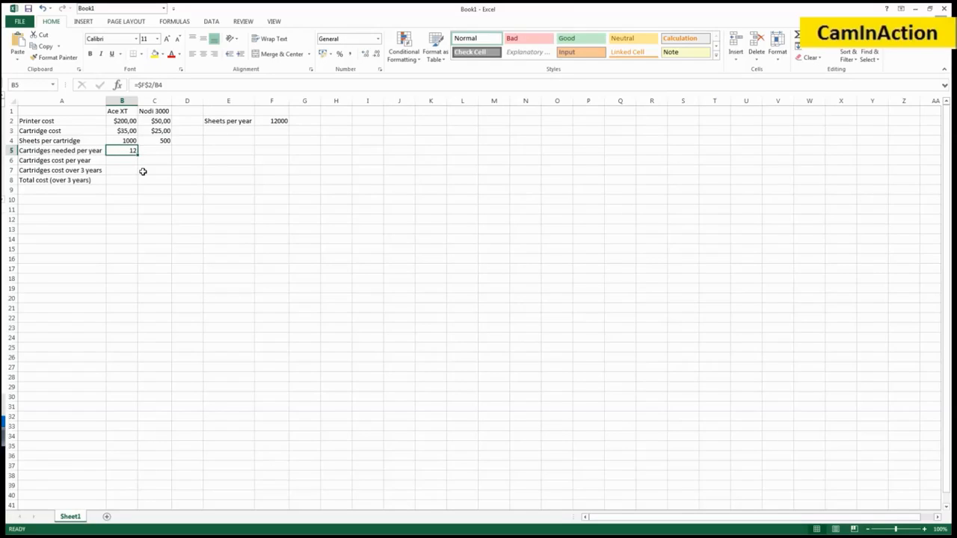
{"action": "key", "text": "Right"}
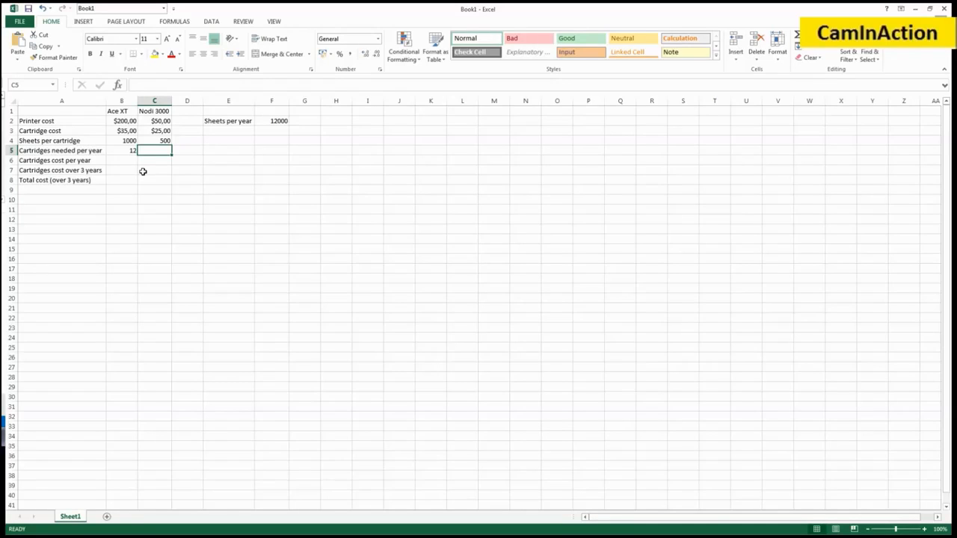
{"action": "type", "text": "$F#2/"}
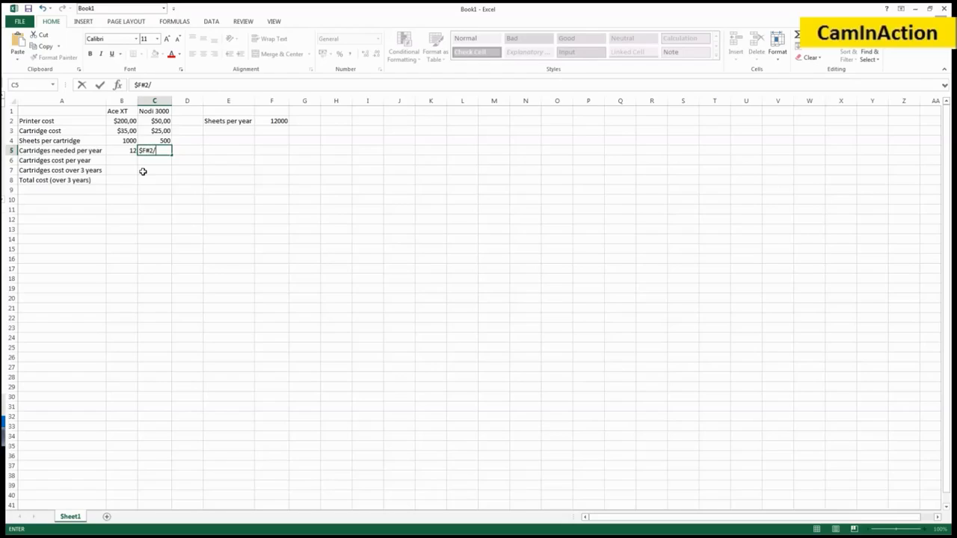
{"action": "type", "text": "C4"}
{"action": "key", "text": "F2"}
{"action": "key", "text": "Home"}
{"action": "type", "text": "+"}
{"action": "key", "text": "BackSpace"}
{"action": "type", "text": "="}
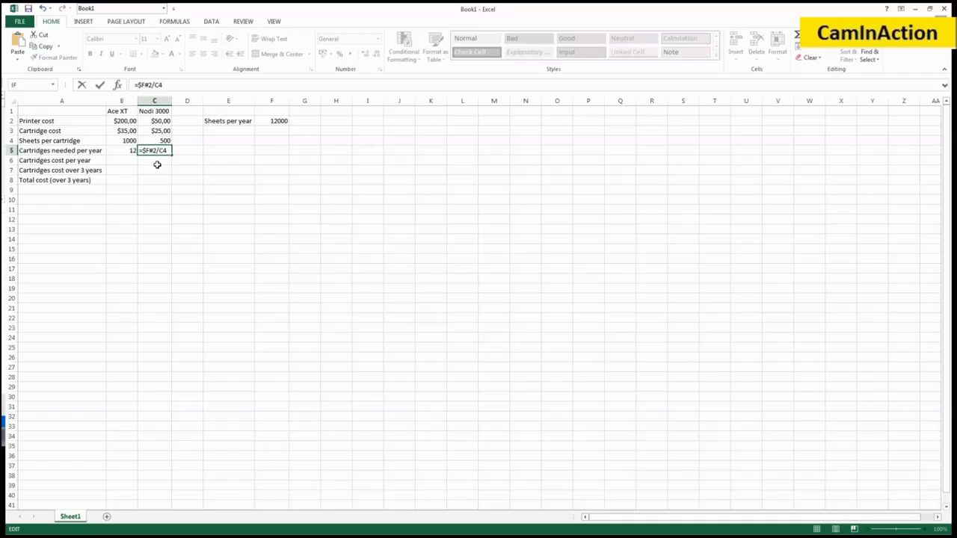
{"action": "key", "text": "Return"}
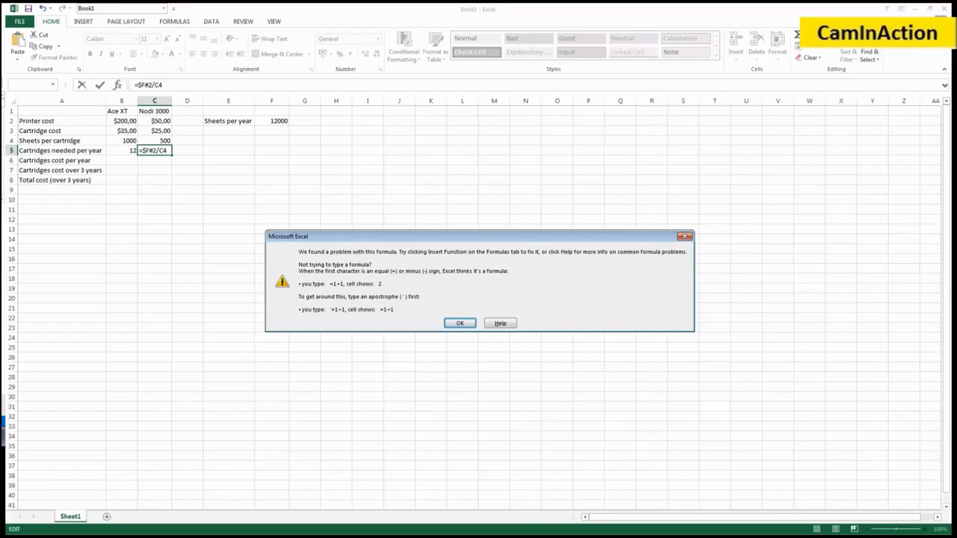
Correct the Nodi 3000's cartridges needed per year formula in C5 to =$F$2/C4 and compare it with the formula in B5.
{"action": "left_click", "coordinate": [460, 323]}
{"action": "type", "text": "$F2"}
{"action": "type", "text": "$"}
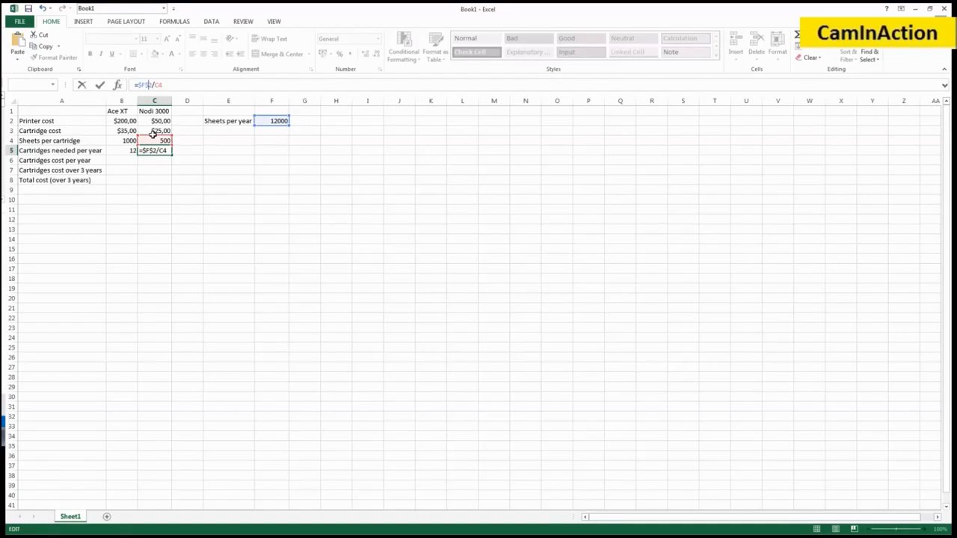
{"action": "key", "text": "Return"}
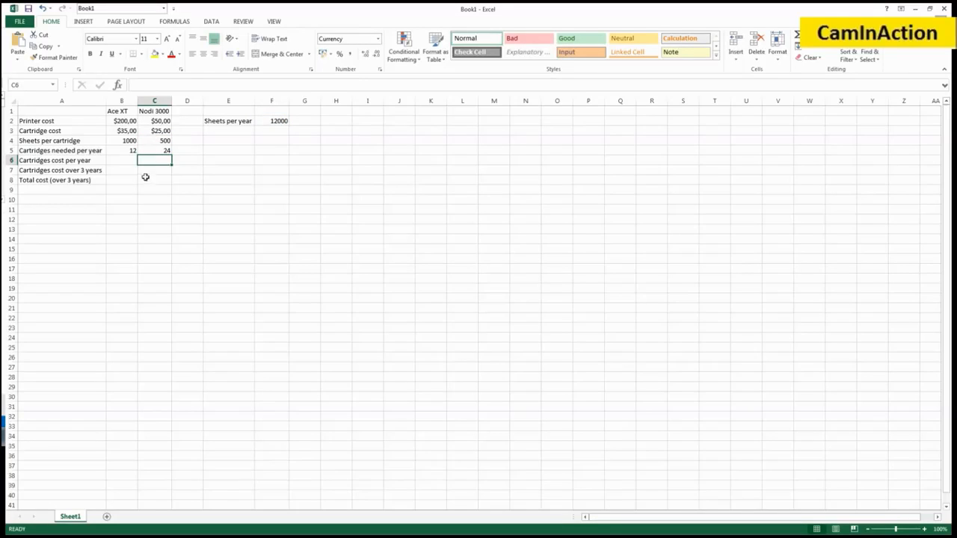
{"action": "left_click", "coordinate": [128, 149]}
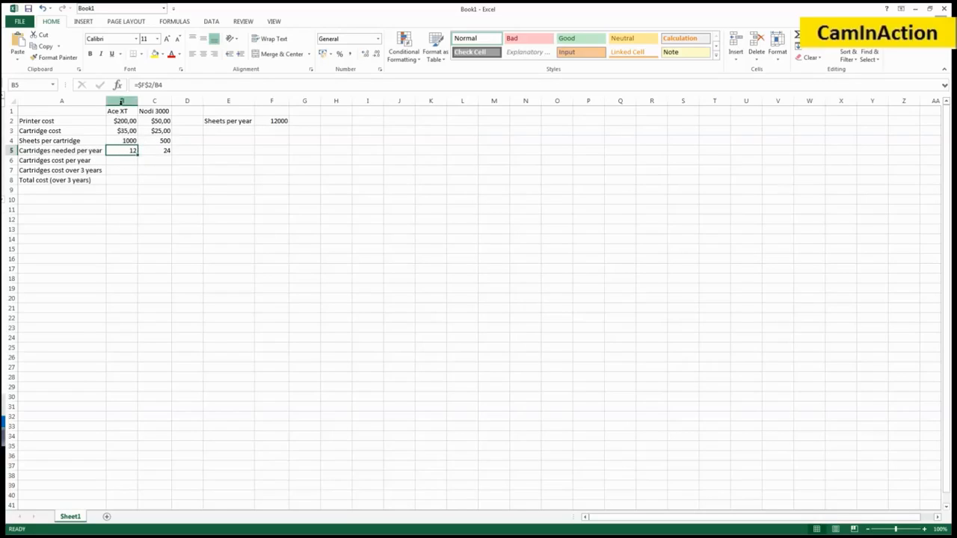
{"action": "left_click", "coordinate": [157, 152]}
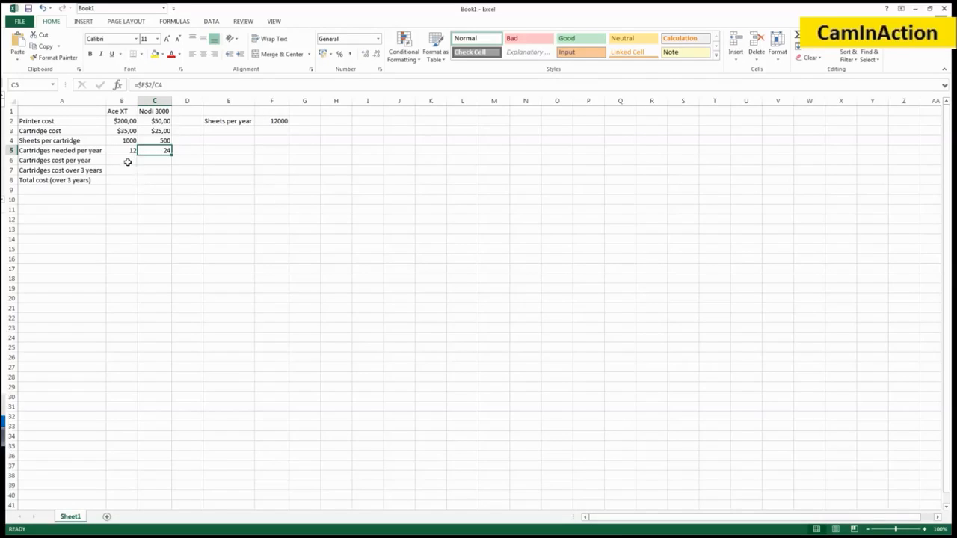
Calculate the Ace XT's cartridges cost per year in B6 with the formula =B5*B3.
{"action": "left_click", "coordinate": [128, 161]}
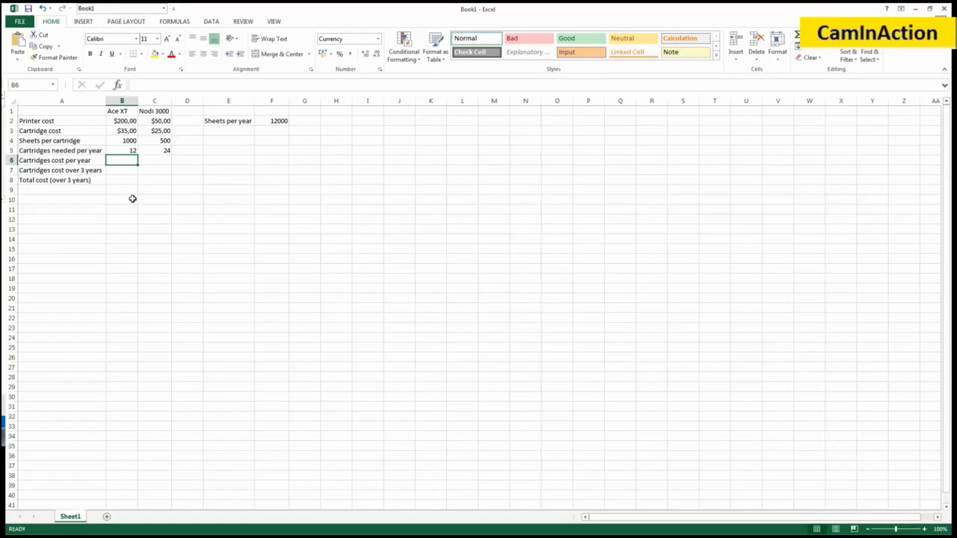
{"action": "type", "text": "="}
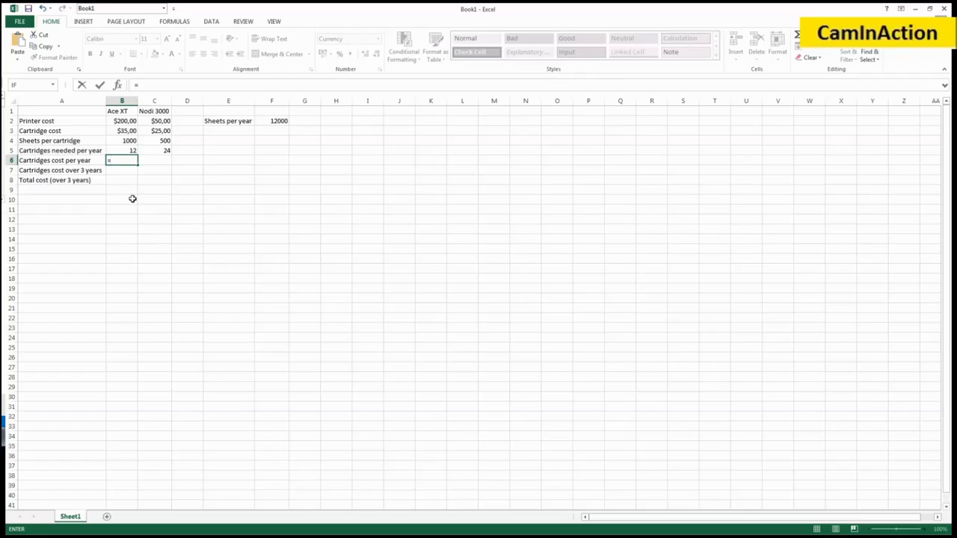
{"action": "type", "text": "B5*"}
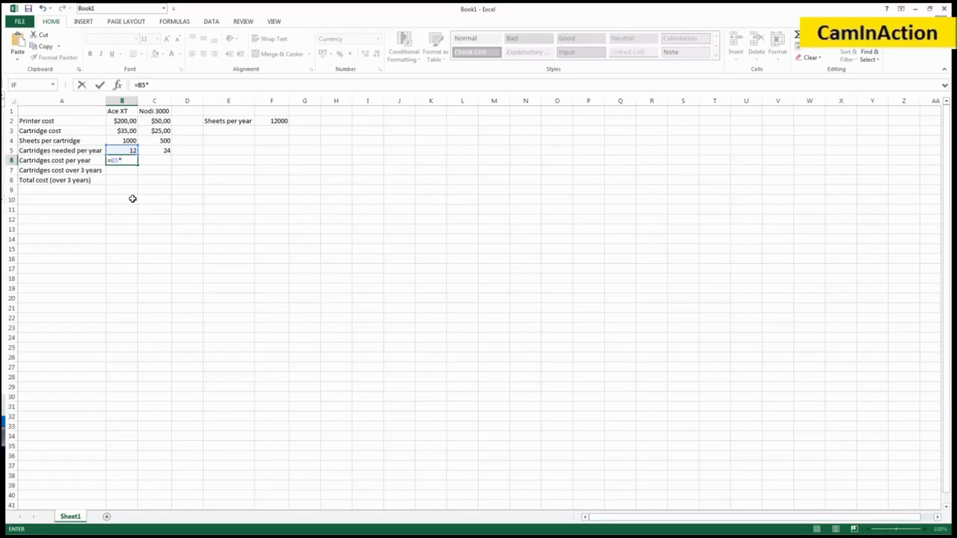
{"action": "type", "text": "B3"}
{"action": "key", "text": "Return"}
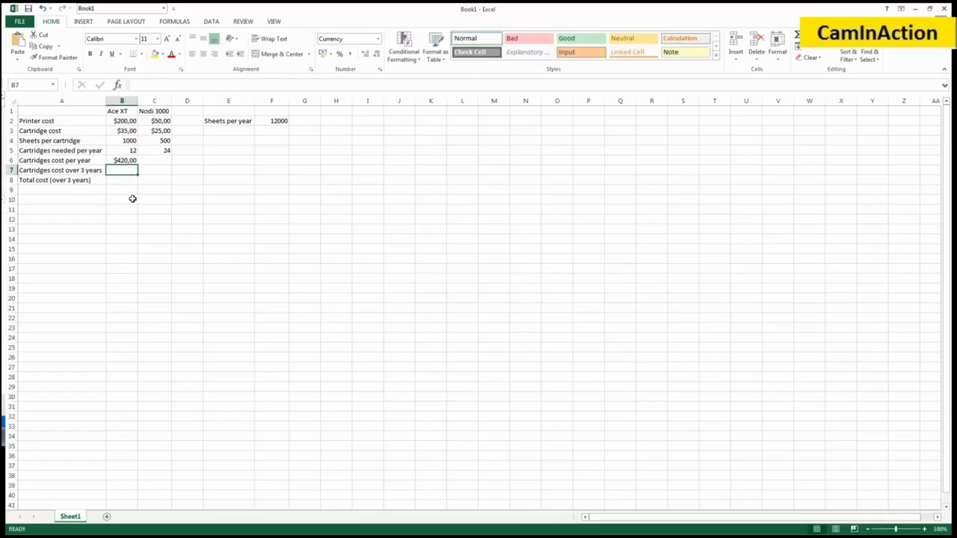
Calculate the Nodi 3000's cartridges cost per year in C6 with the formula =C5*C3.
{"action": "key", "text": "Up"}
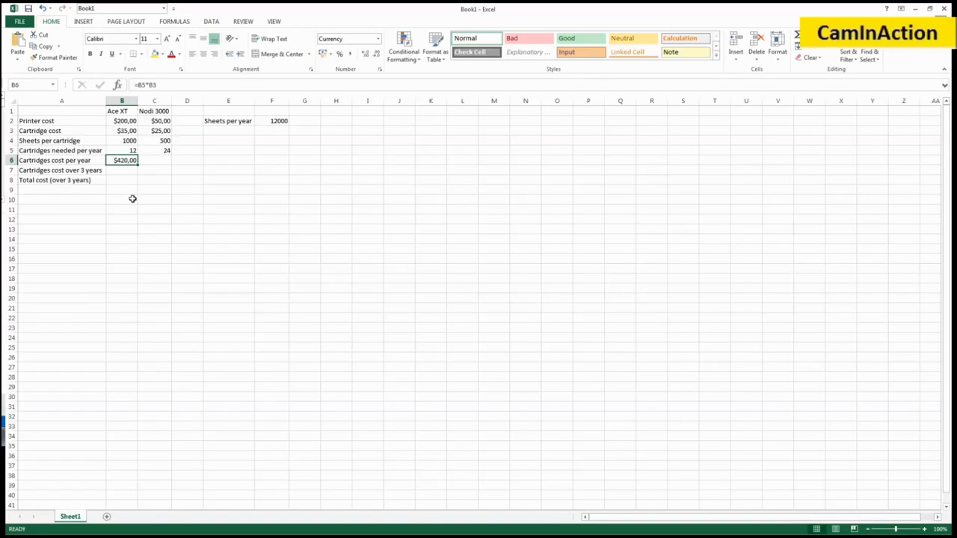
{"action": "key", "text": "Right"}
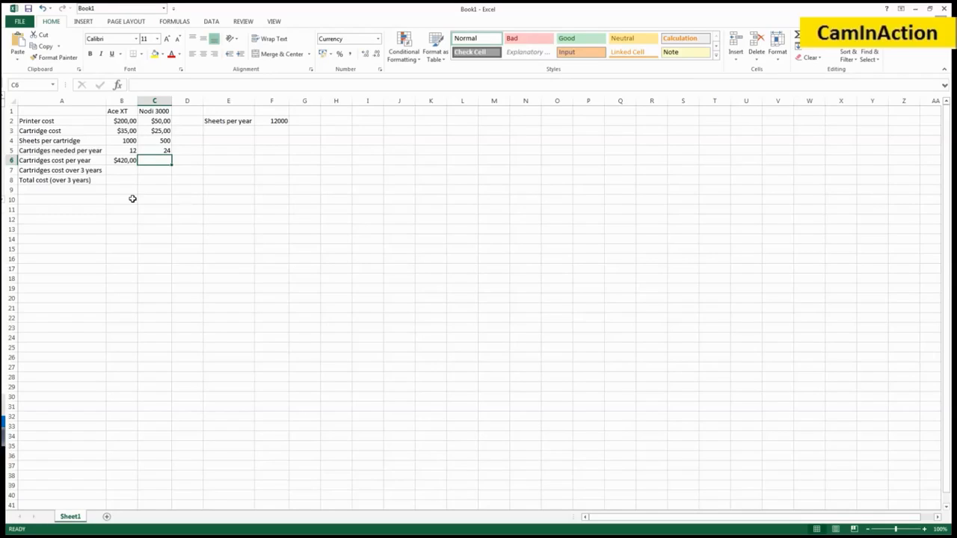
{"action": "type", "text": "="}
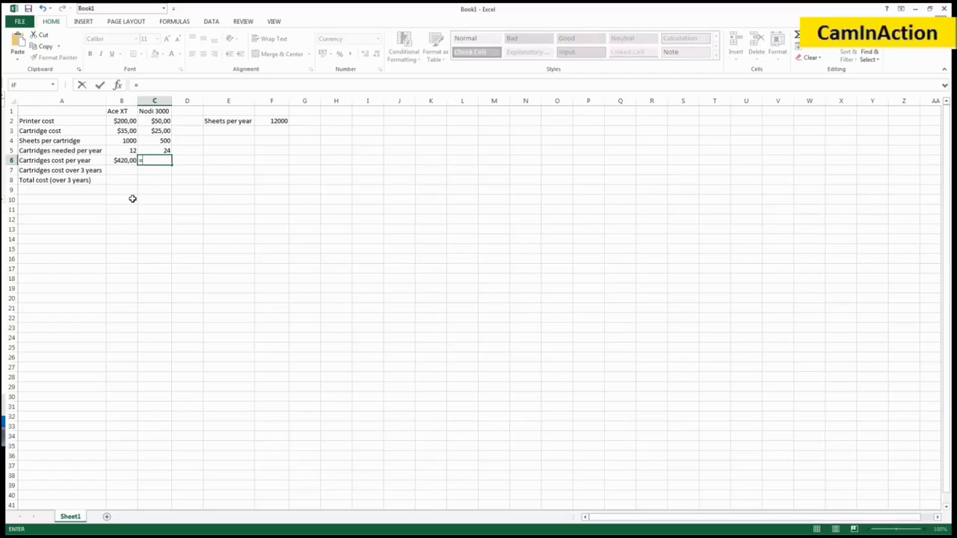
{"action": "type", "text": "C5"}
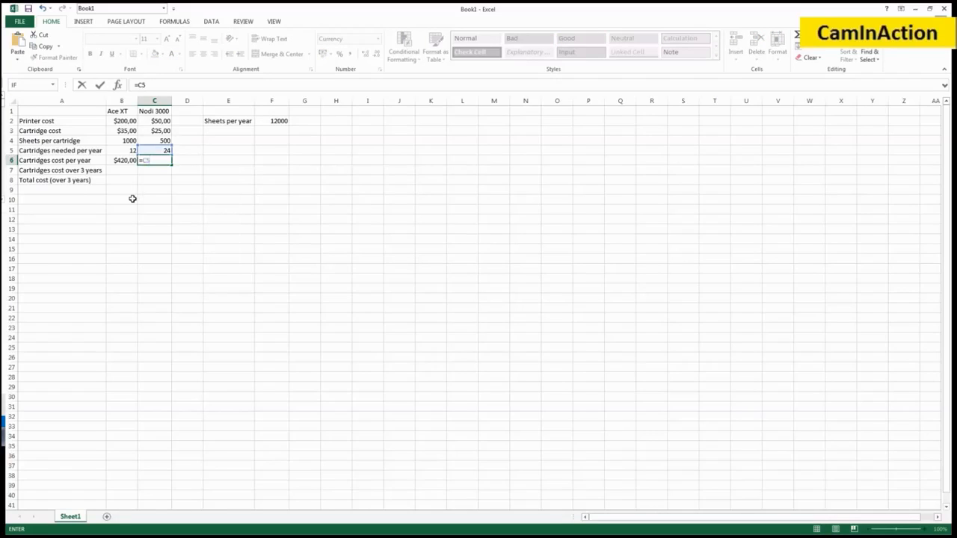
{"action": "type", "text": "*C3"}
{"action": "key", "text": "Return"}
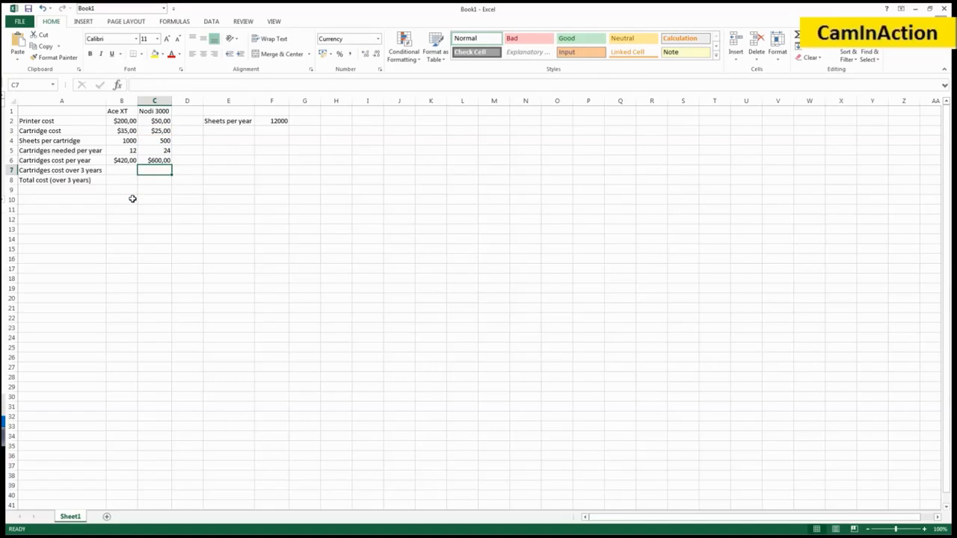
Compare the two printers' formulas for cartridges needed per year and cartridges cost per year in B5:C6.
{"action": "key", "text": "Up"}
{"action": "key", "text": "Up"}
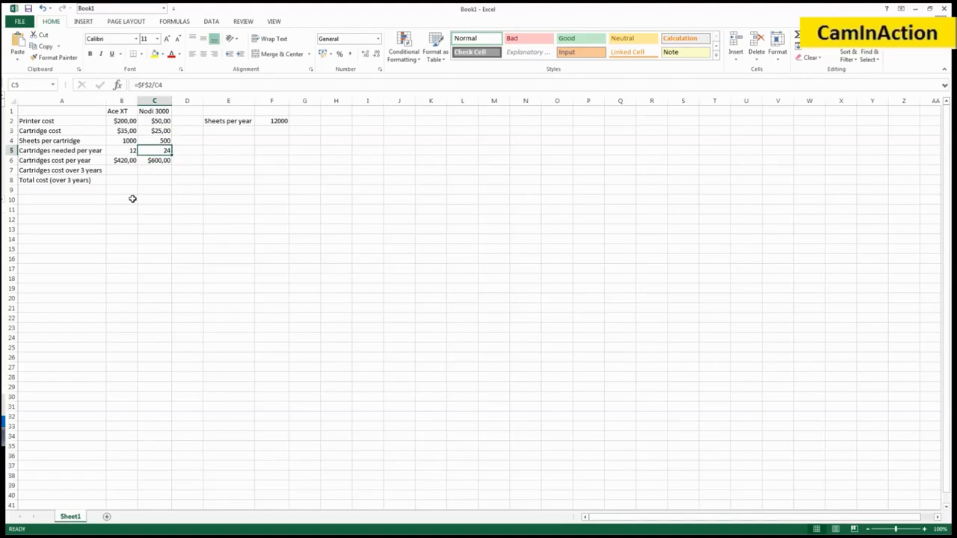
{"action": "key", "text": "Left"}
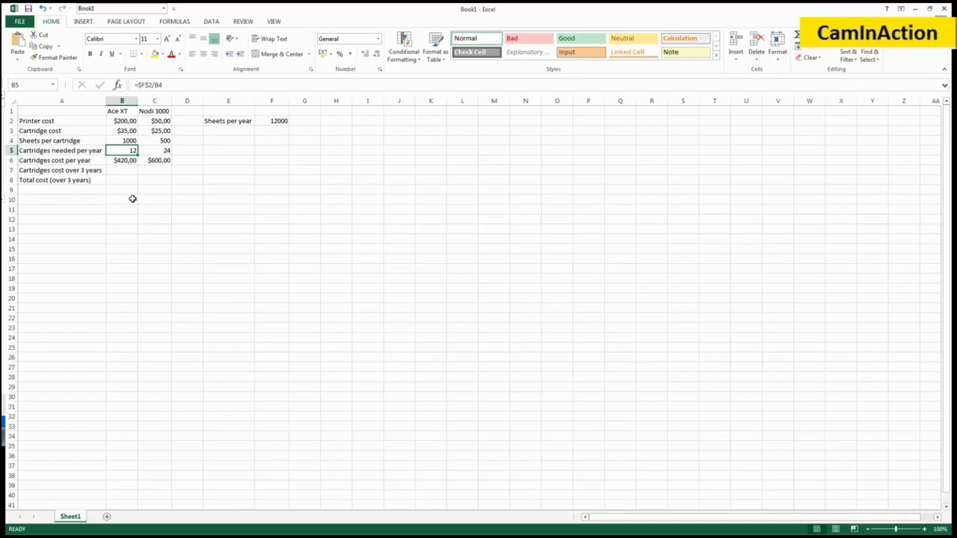
{"action": "key", "text": "Right"}
{"action": "key", "text": "Left"}
{"action": "key", "text": "Right"}
{"action": "key", "text": "Down"}
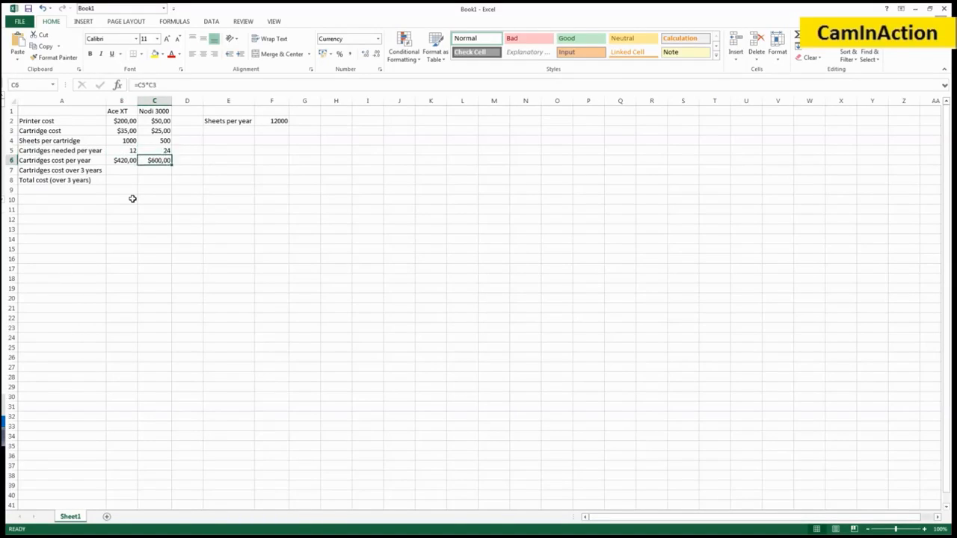
{"action": "key", "text": "Left"}
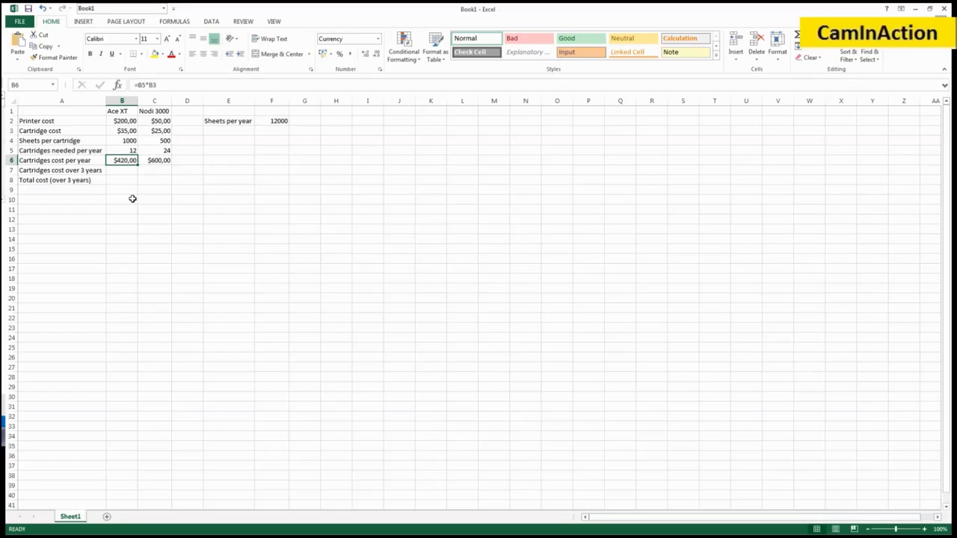
{"action": "key", "text": "Right"}
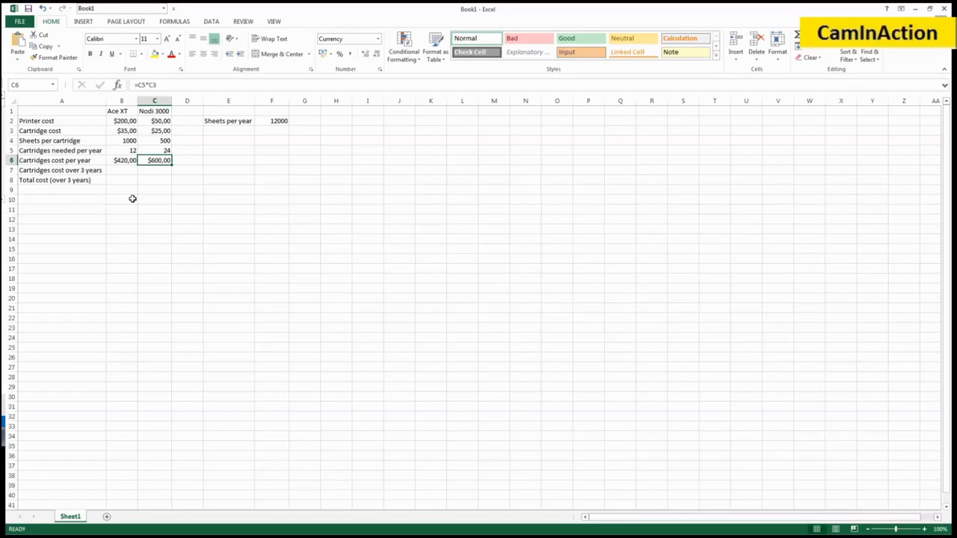
{"action": "key", "text": "Left"}
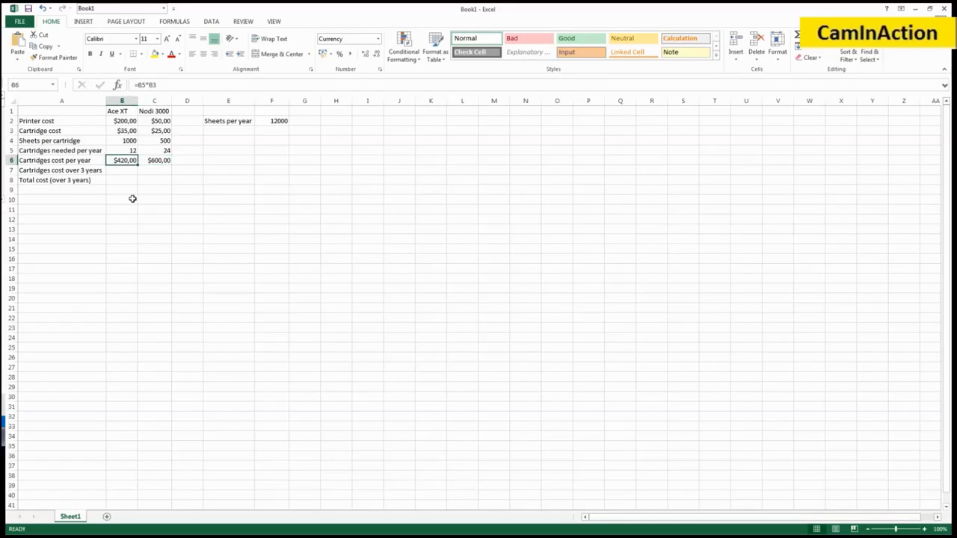
Calculate the Ace XT's cartridges cost over 3 years in B7 with the formula =B6*3.
{"action": "key", "text": "Down"}
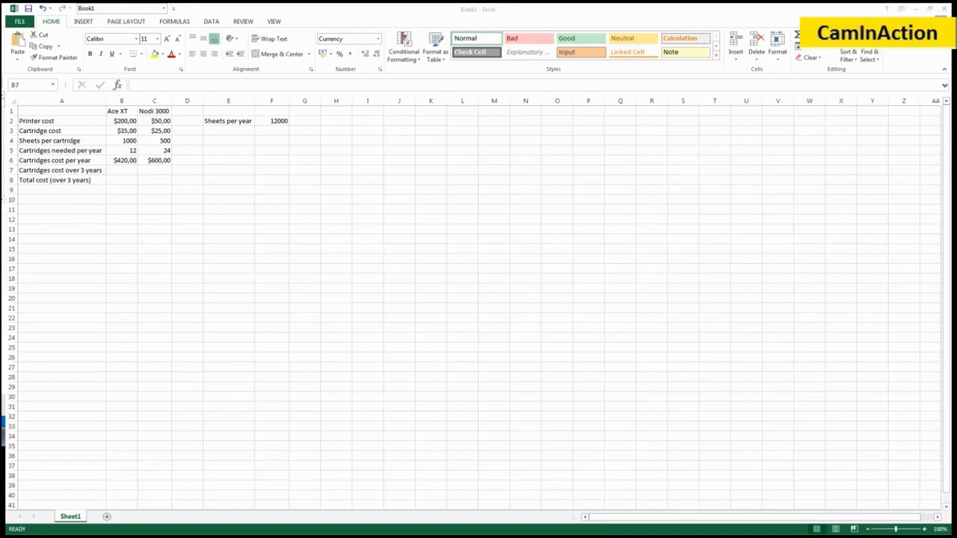
{"action": "left_click", "coordinate": [268, 139]}
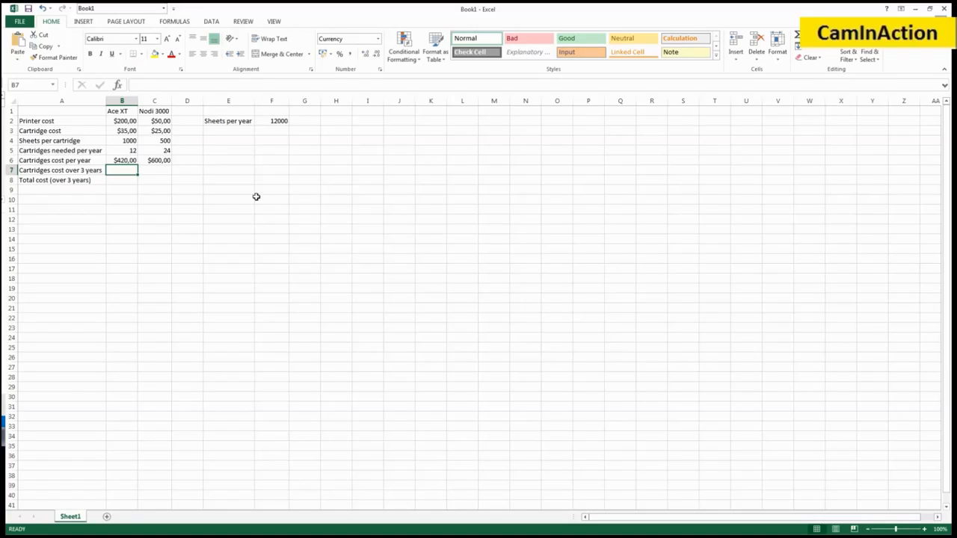
{"action": "type", "text": "="}
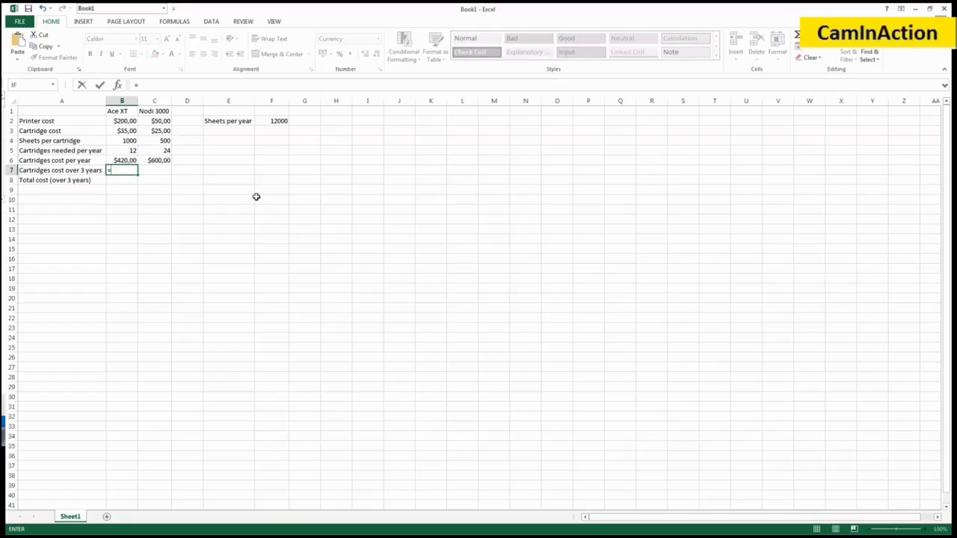
{"action": "type", "text": "B6"}
{"action": "type", "text": "*3"}
{"action": "key", "text": "Return"}
Calculate the Nodi 3000's cartridges cost over 3 years in C7 with =C6*3 and compare it with the formula in B7.
{"action": "key", "text": "Up"}
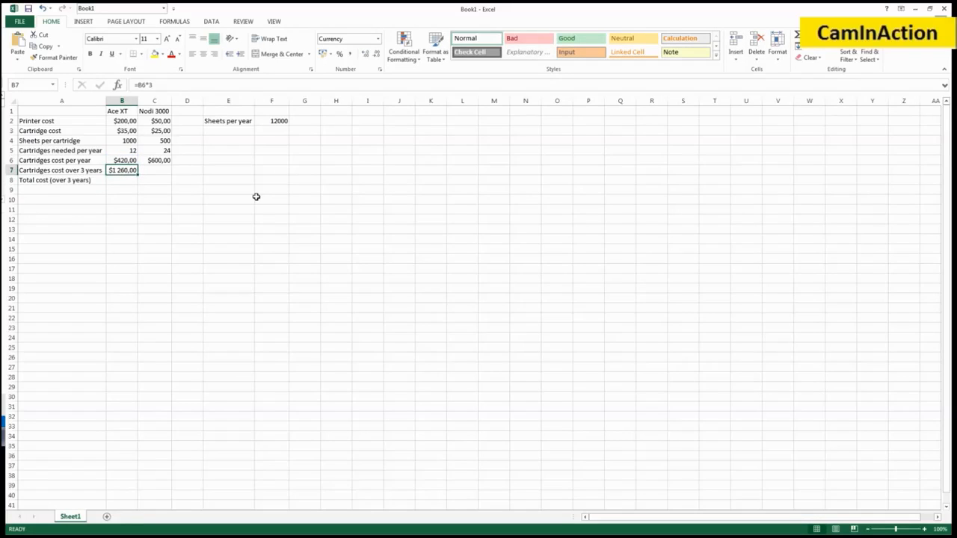
{"action": "key", "text": "Right"}
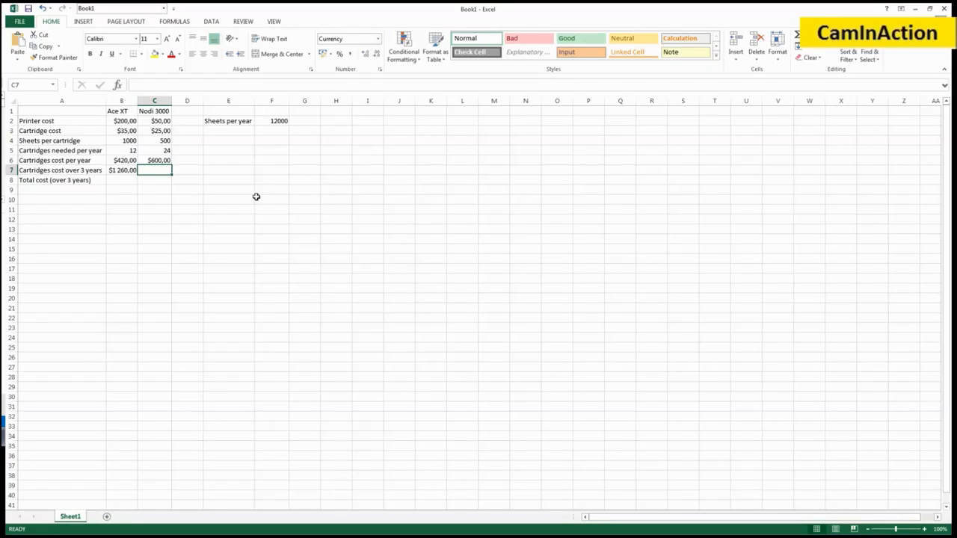
{"action": "type", "text": "=C"}
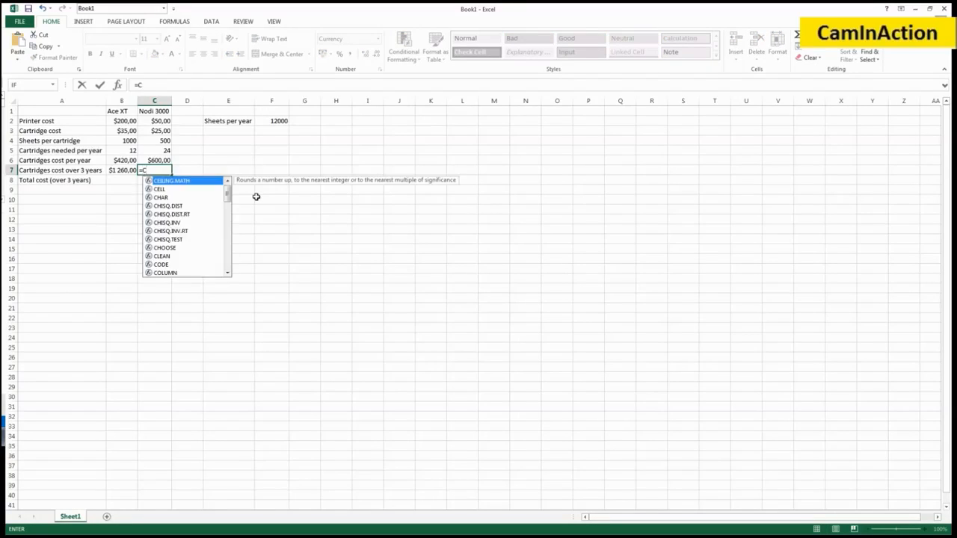
{"action": "type", "text": "6"}
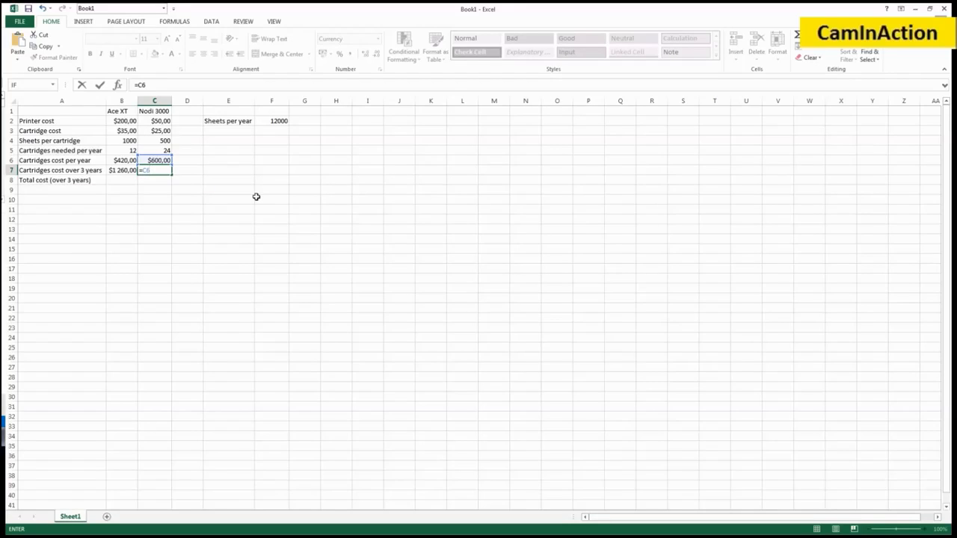
{"action": "type", "text": "*3"}
{"action": "key", "text": "Return"}
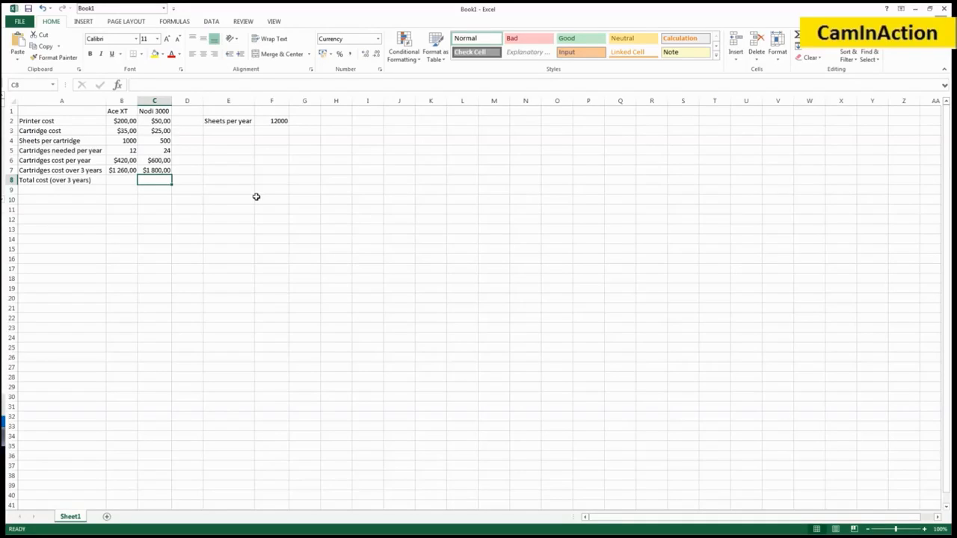
{"action": "key", "text": "Left"}
{"action": "key", "text": "Up"}
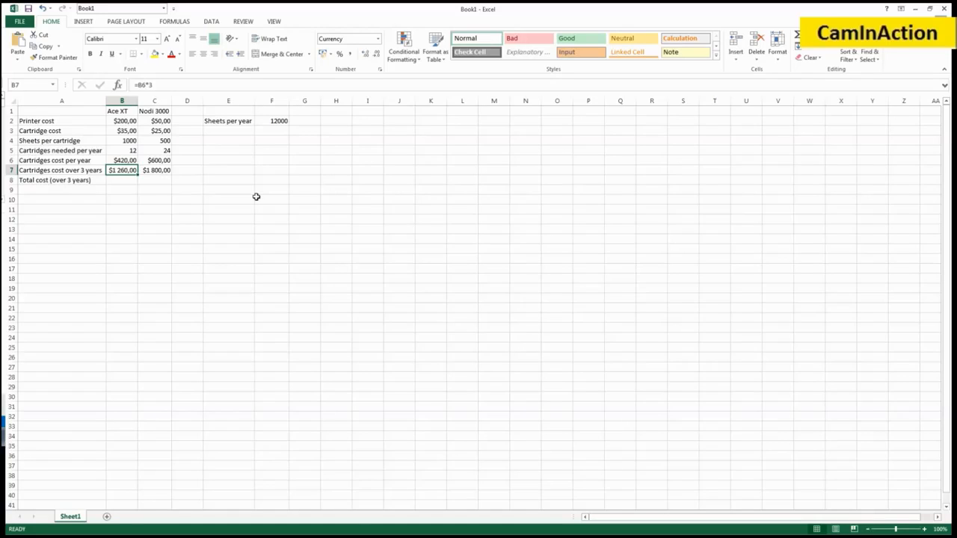
{"action": "key", "text": "Right"}
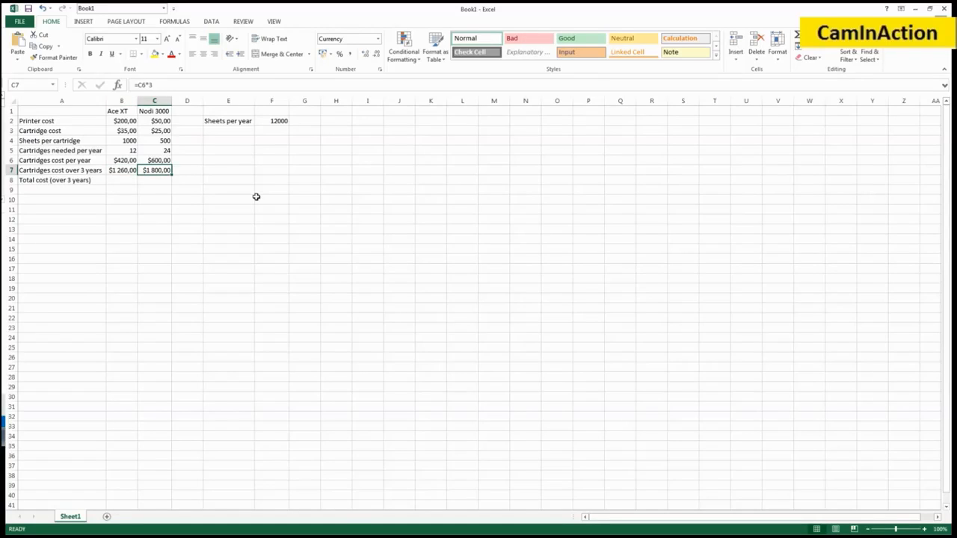
{"action": "key", "text": "Left"}
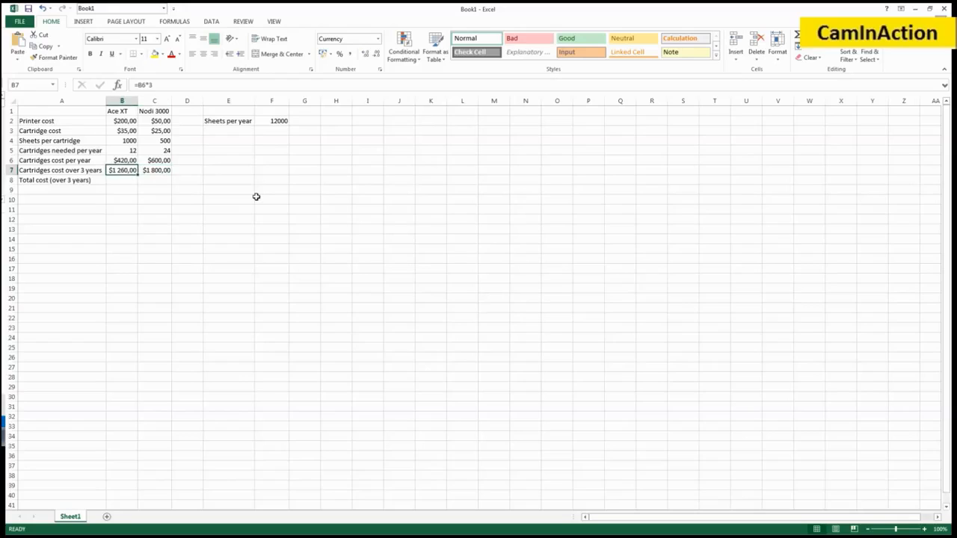
Calculate the Ace XT's total cost over 3 years in B8 with the formula =B7+B2.
{"action": "key", "text": "Down"}
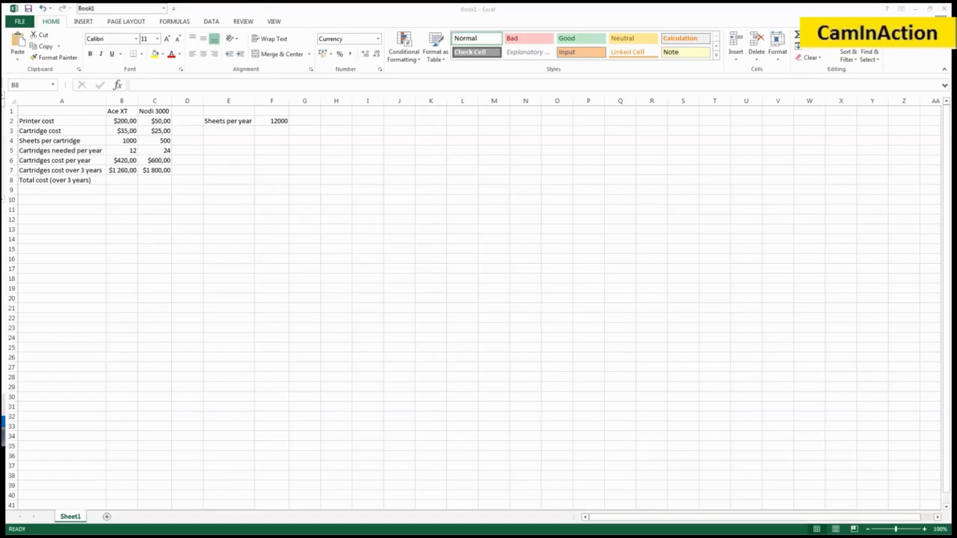
{"action": "left_click", "coordinate": [247, 6]}
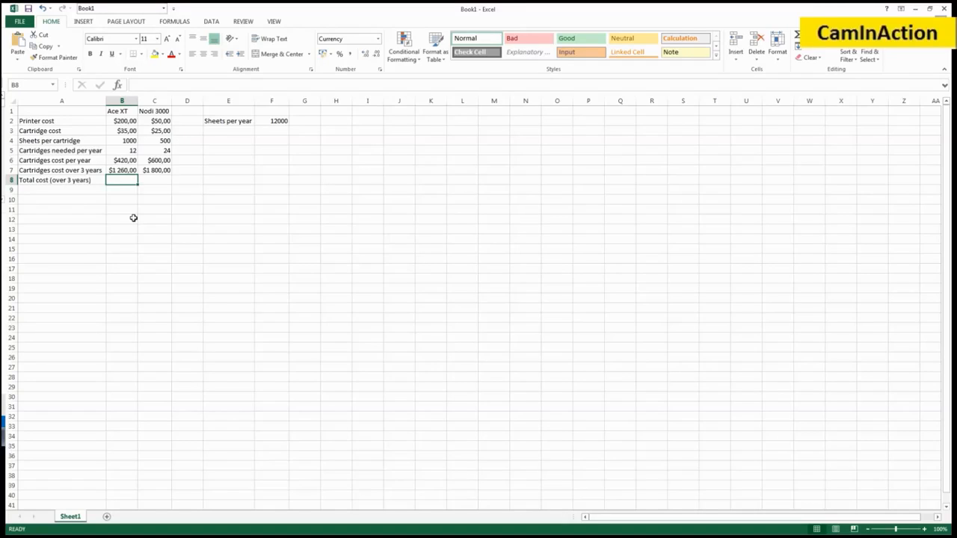
{"action": "type", "text": "="}
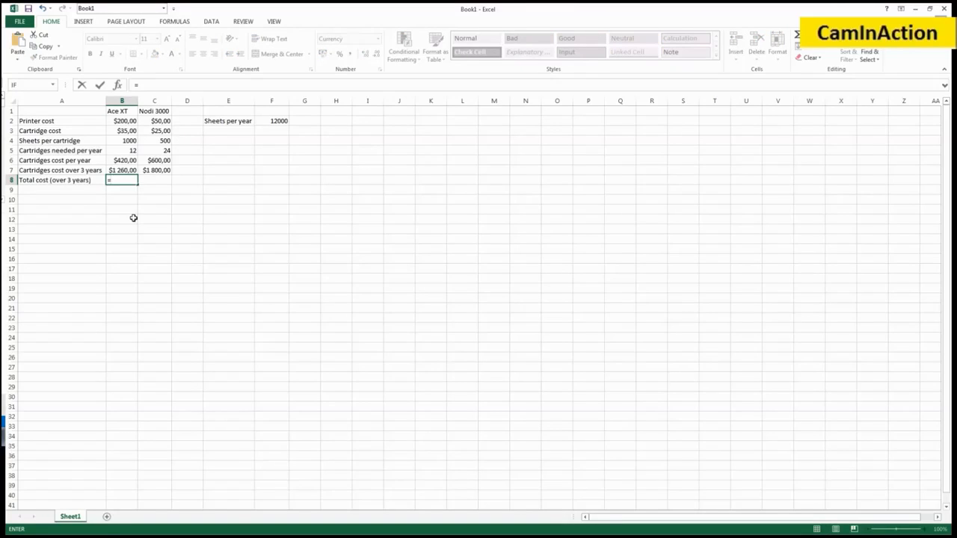
{"action": "type", "text": "B7+B2"}
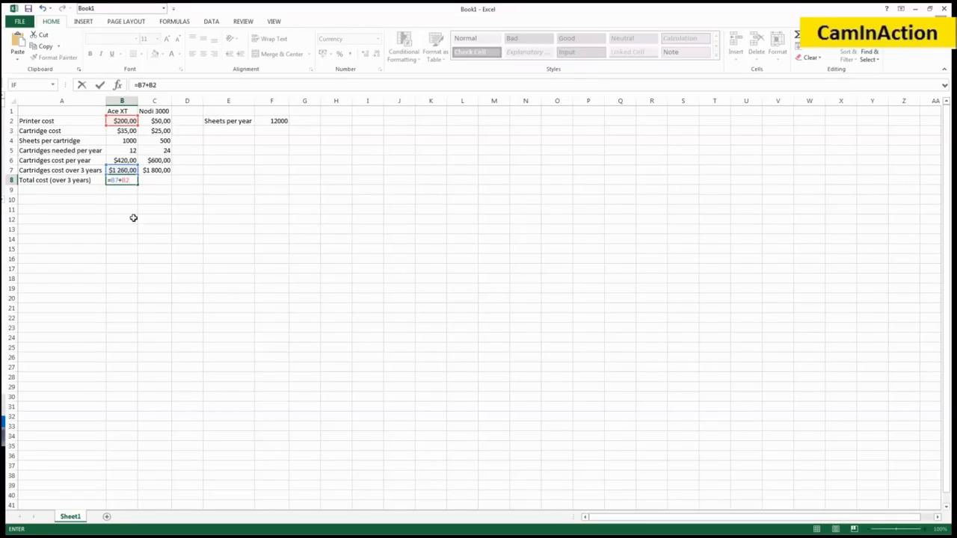
{"action": "key", "text": "Return"}
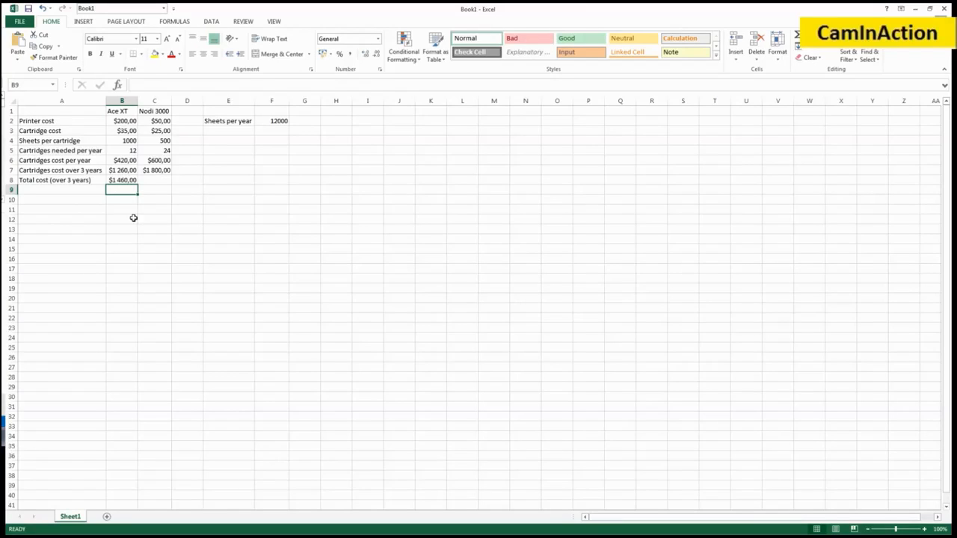
Calculate the Nodi 3000's total cost over 3 years in C8 with the formula =C7+C2.
{"action": "key", "text": "Up"}
{"action": "key", "text": "Right"}
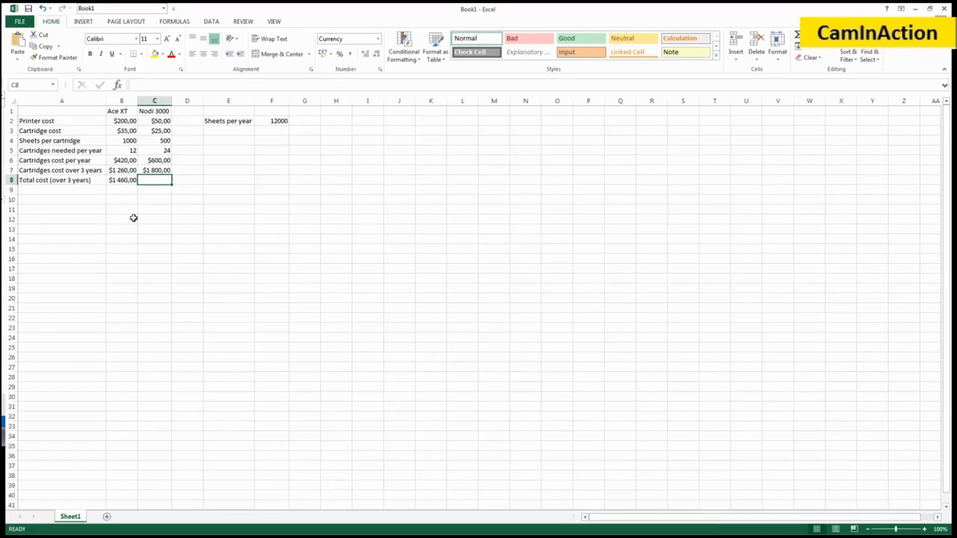
{"action": "type", "text": "=C7"}
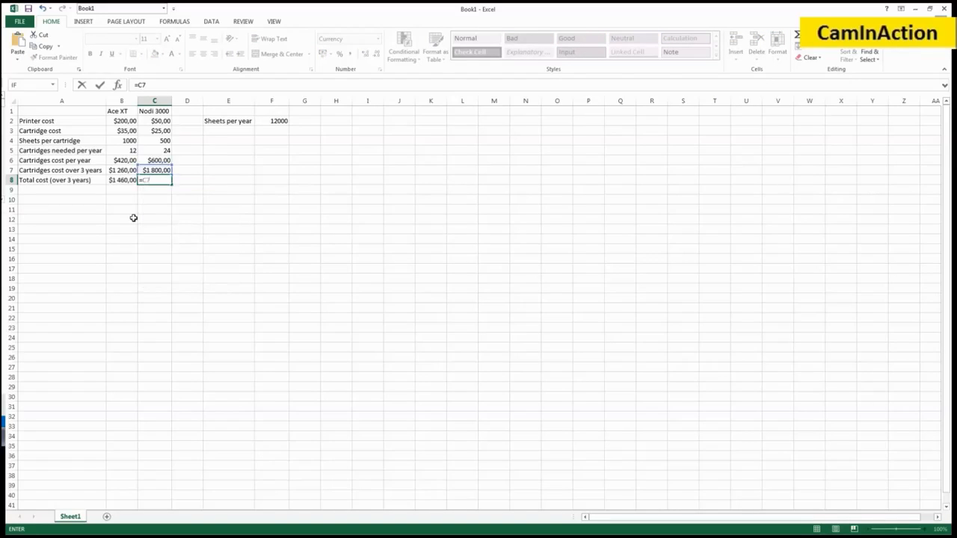
{"action": "type", "text": "+C2"}
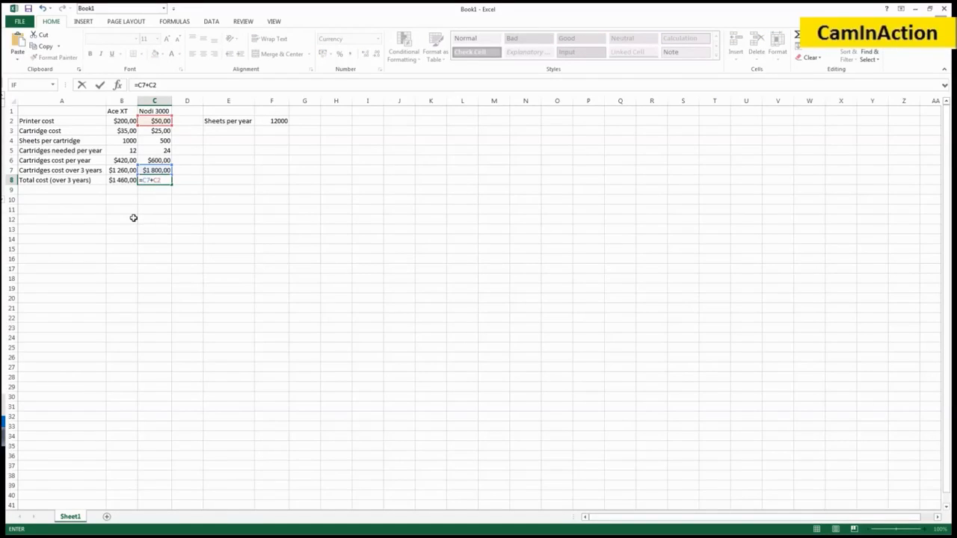
{"action": "key", "text": "Return"}
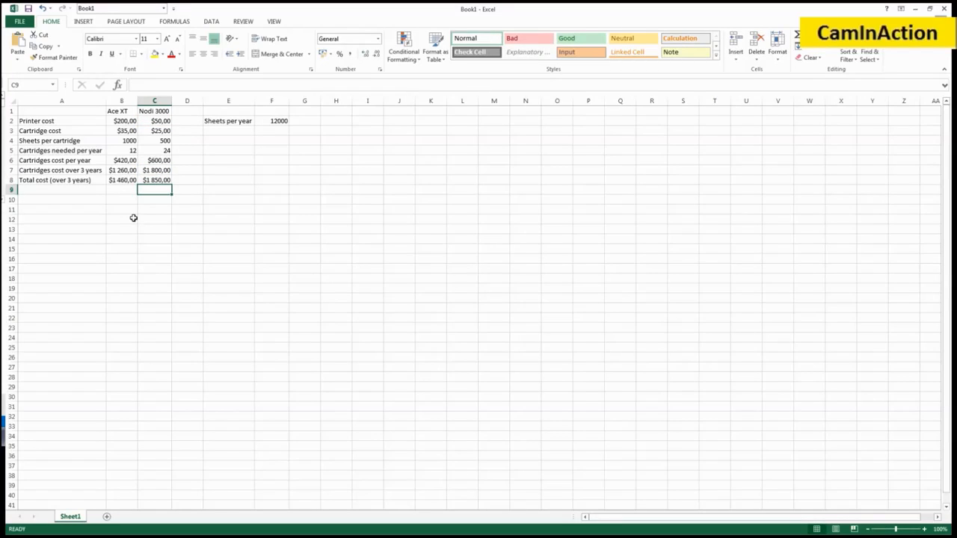
Compare the two printers' purchase costs in B2:C2 with the Nodi 3000's cartridge cost and its total cost over 3 years.
{"action": "left_click", "coordinate": [118, 121]}
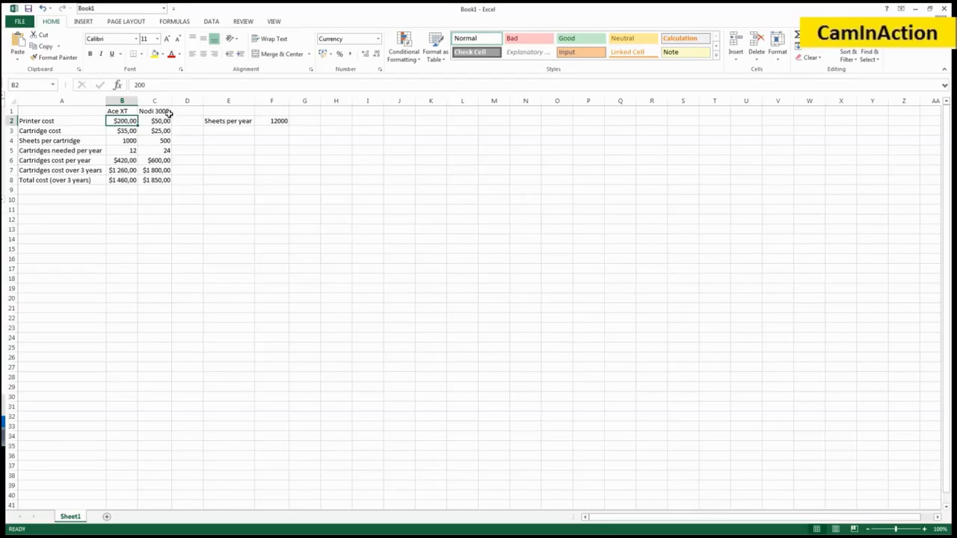
{"action": "left_click", "coordinate": [161, 121]}
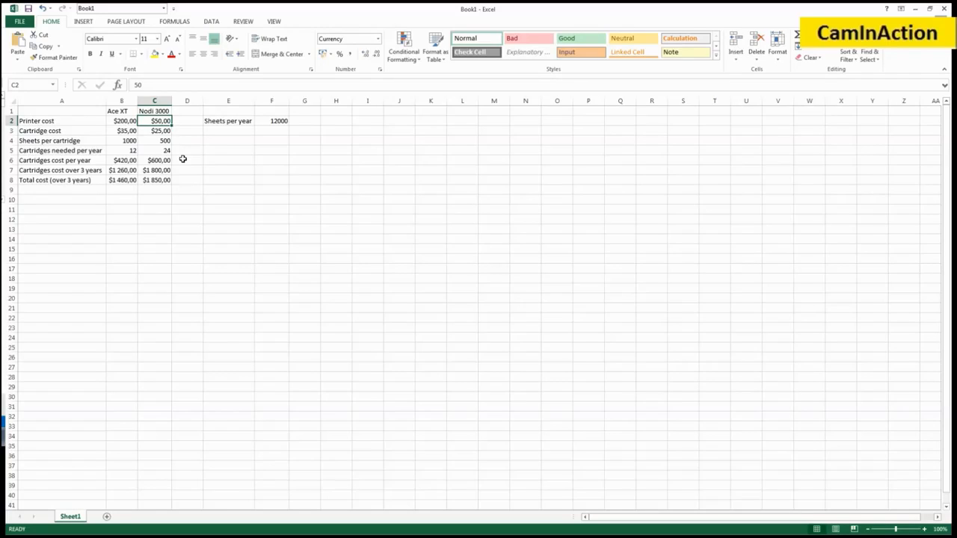
{"action": "left_click", "coordinate": [157, 131]}
{"action": "left_click", "coordinate": [155, 122]}
{"action": "left_click", "coordinate": [147, 180]}
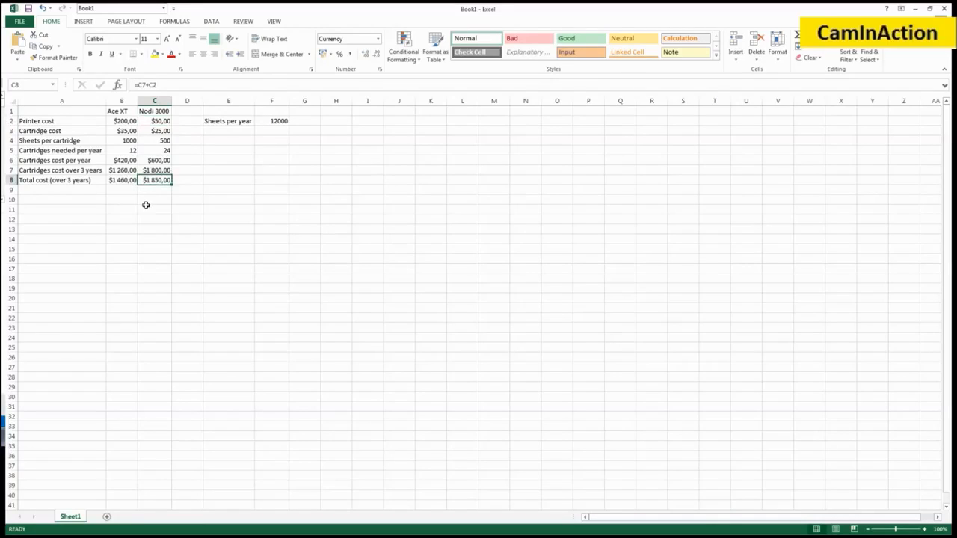
{"action": "left_click", "coordinate": [122, 121]}
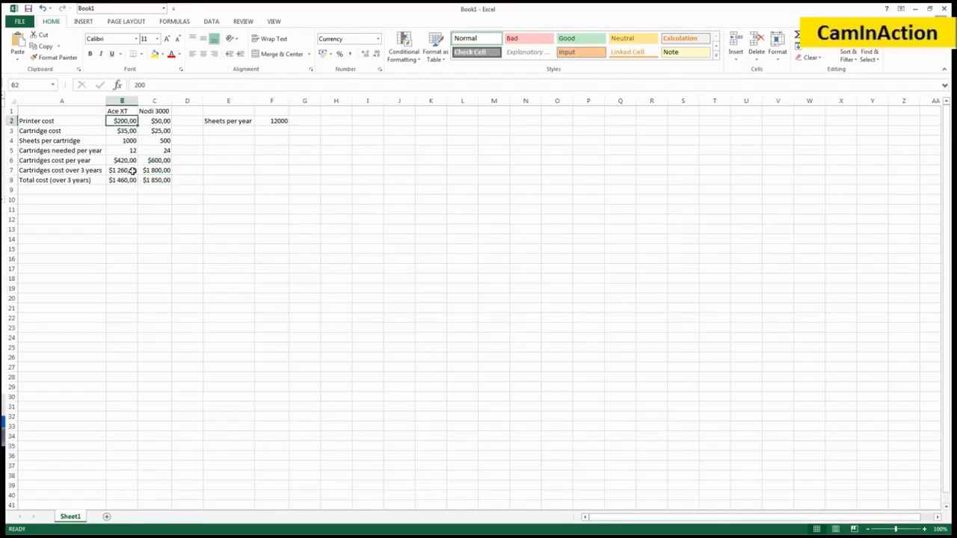